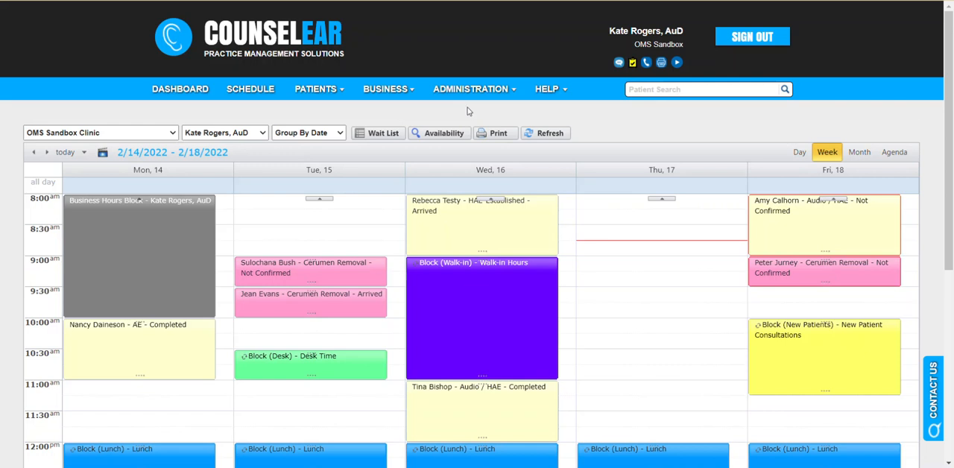
pyautogui.click(512, 93)
pyautogui.click(162, 135)
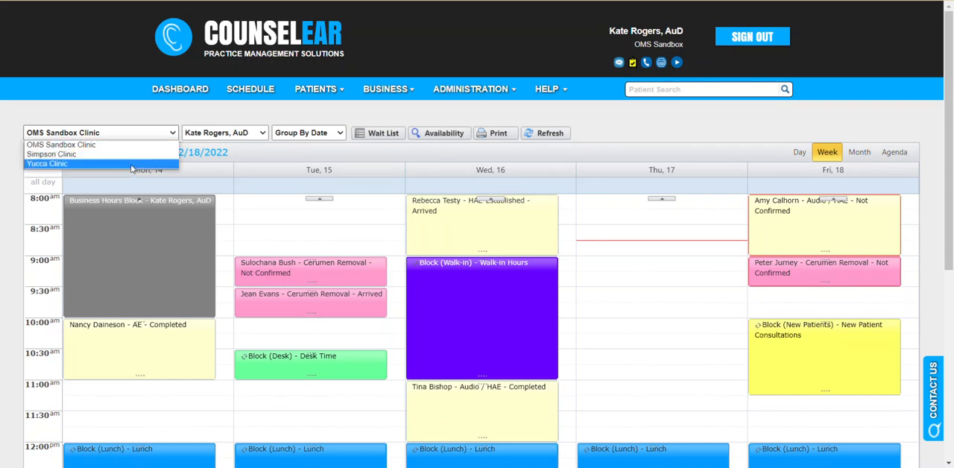
pyautogui.click(160, 119)
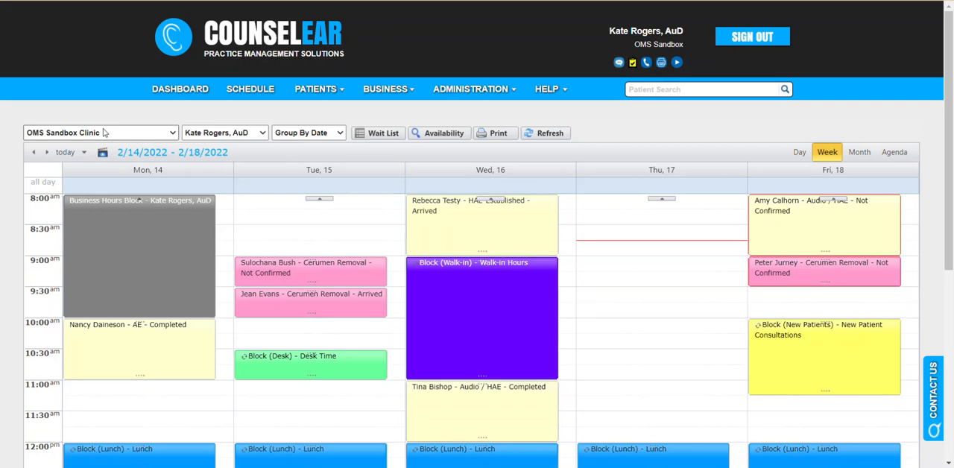
# Turn on the display of additional clinics for the OMS Sandbox Clinic schedule and include all clinics.
pyautogui.scroll(-5, 105, 132)
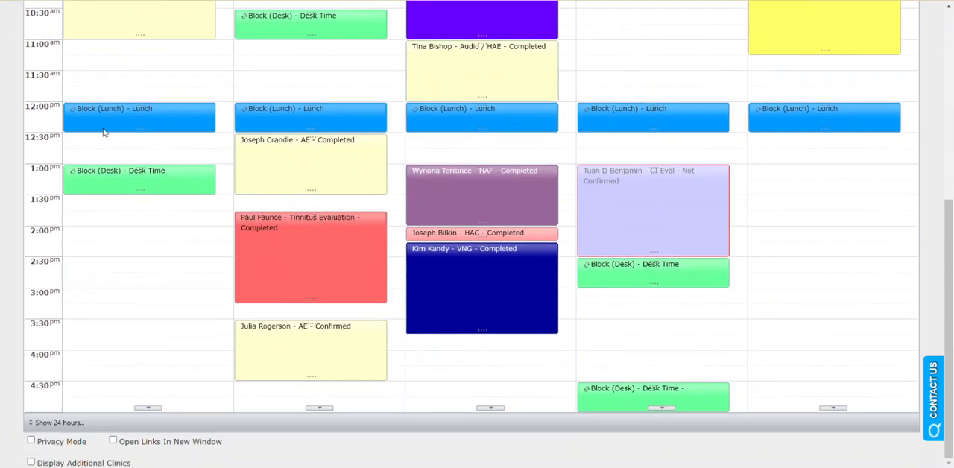
pyautogui.moveTo(135, 463); pyautogui.dragTo(43, 463)
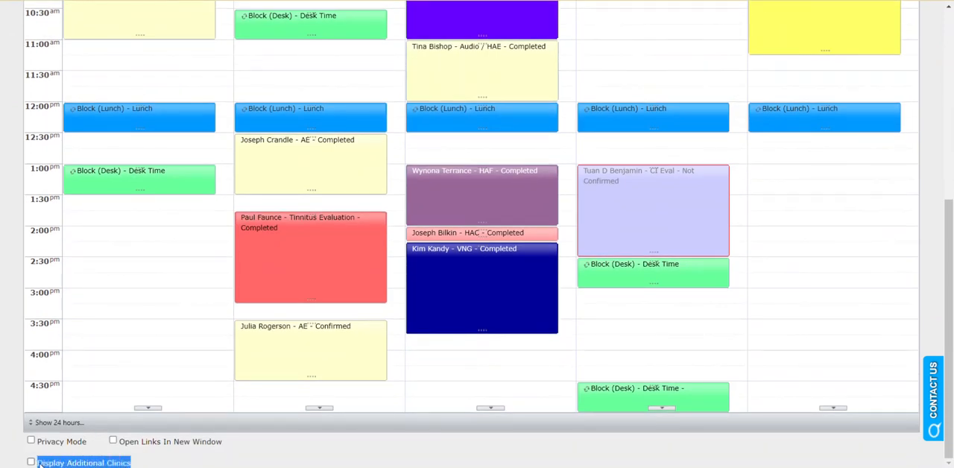
pyautogui.click(31, 463)
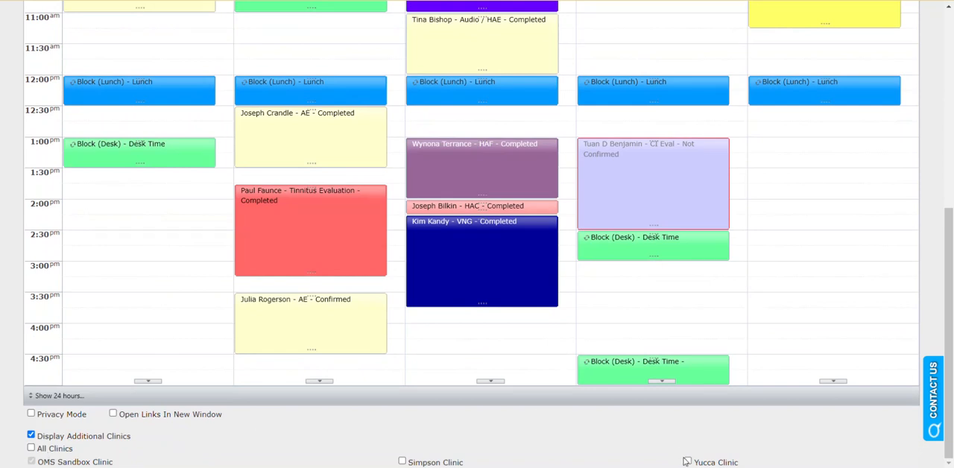
pyautogui.click(43, 450)
# Switch the schedule to Simpson Clinic and from there to Yucca Clinic.
pyautogui.scroll(5, 428, 341)
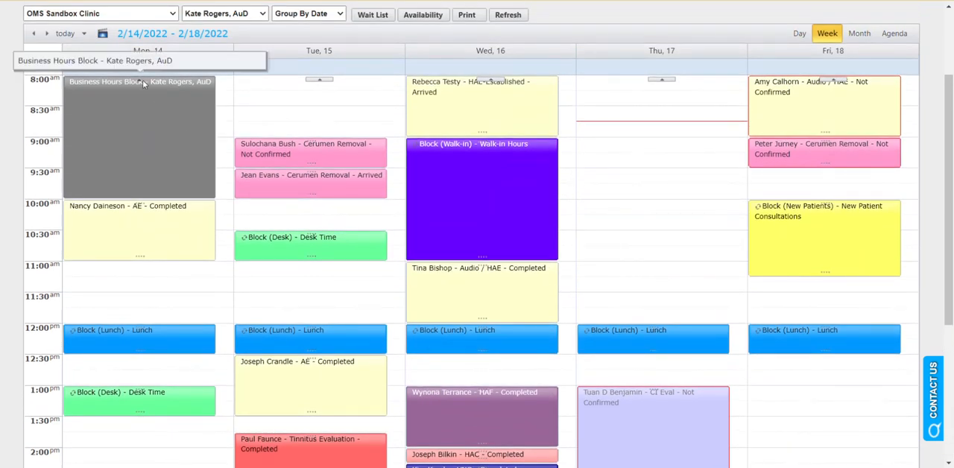
pyautogui.click(125, 15)
pyautogui.click(119, 35)
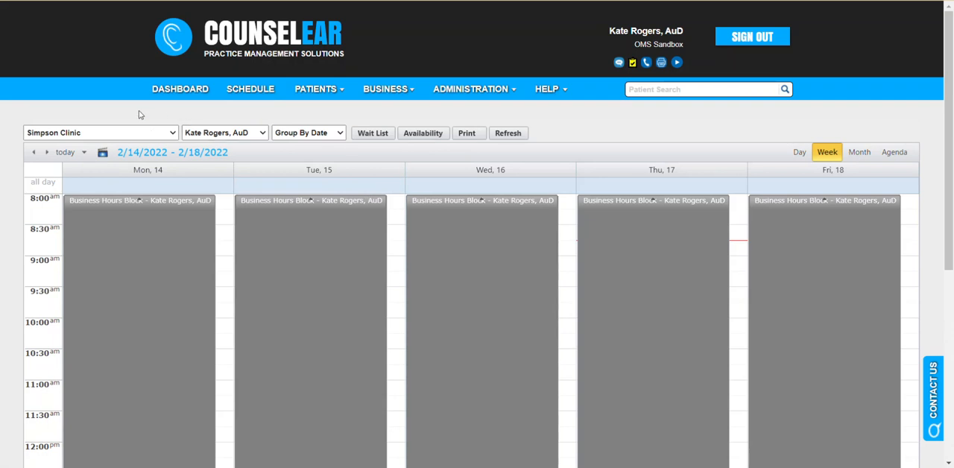
pyautogui.click(125, 133)
pyautogui.click(103, 163)
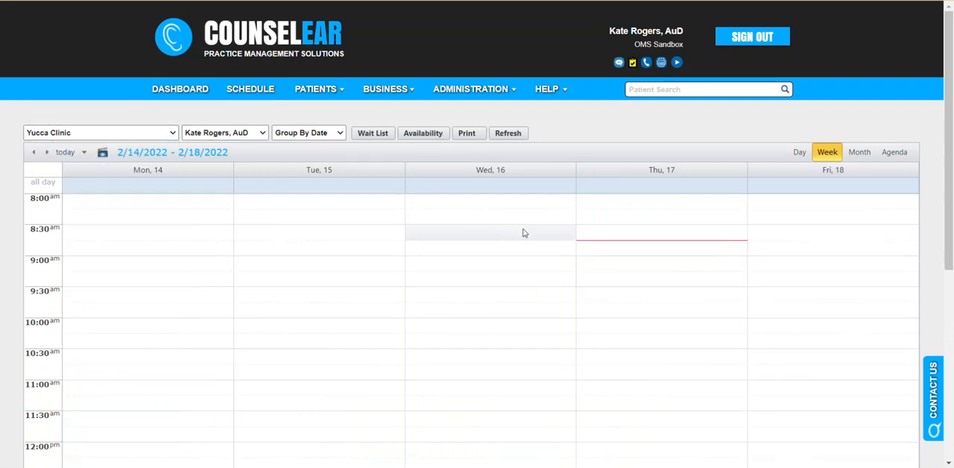
# Display additional clinics on the Yucca Clinic schedule and include the OMS Sandbox Clinic appointments.
pyautogui.scroll(-5, 524, 230)
pyautogui.scroll(-2, 231, 279)
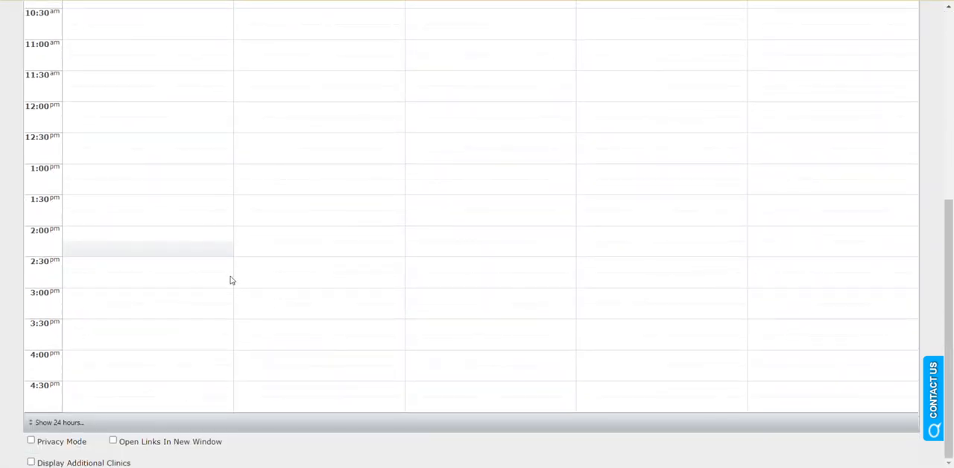
pyautogui.click(31, 462)
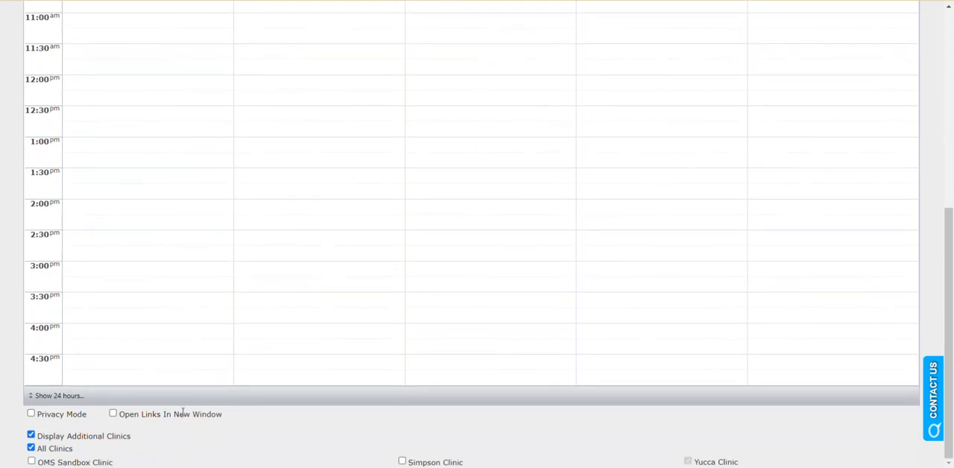
pyautogui.click(70, 463)
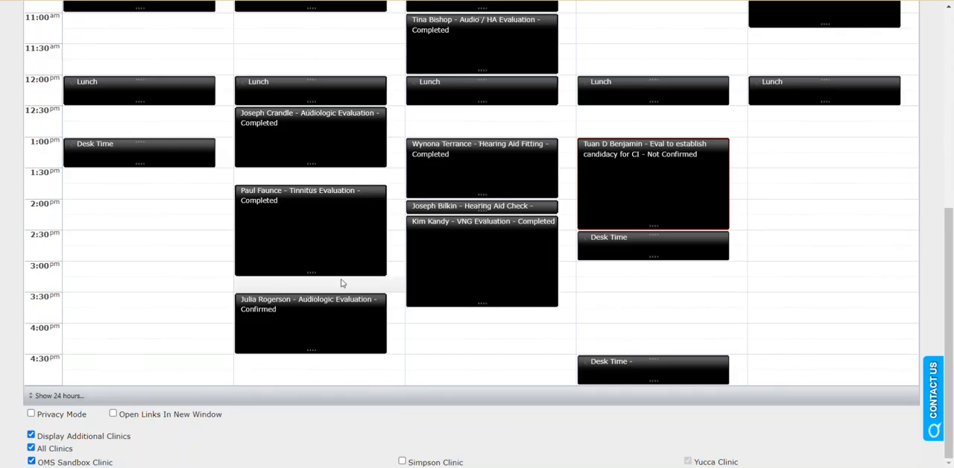
pyautogui.scroll(5, 341, 281)
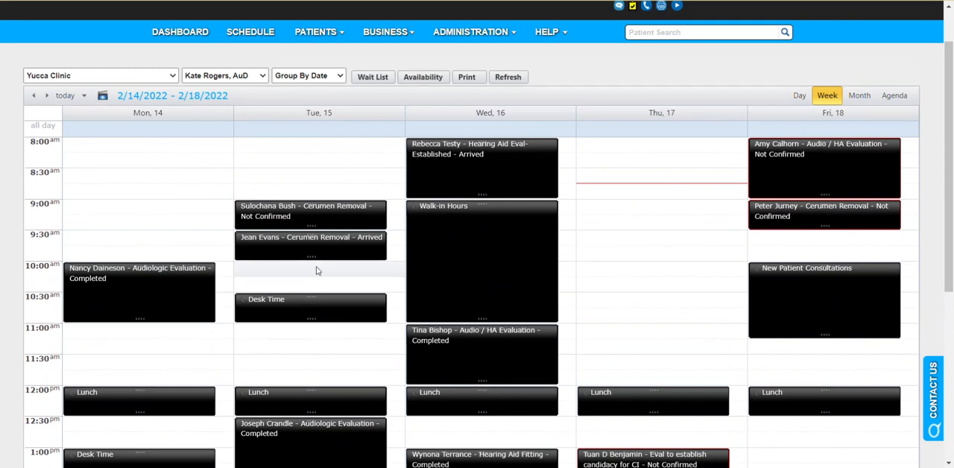
# Switch the schedule back to OMS Sandbox Clinic.
pyautogui.scroll(-1, 326, 268)
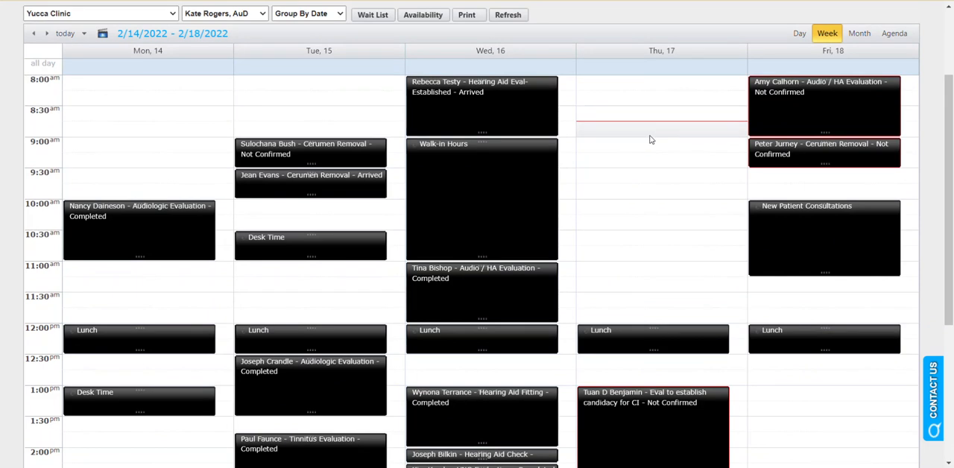
pyautogui.click(174, 14)
pyautogui.click(156, 22)
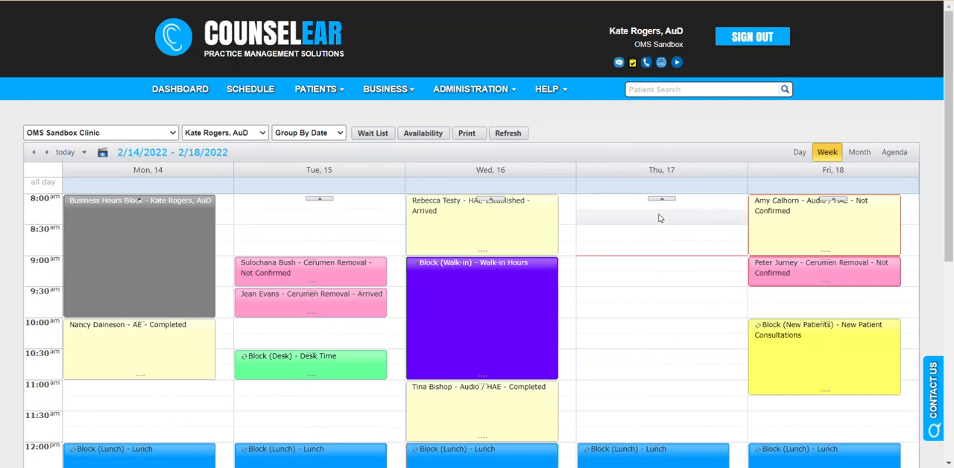
pyautogui.click(260, 136)
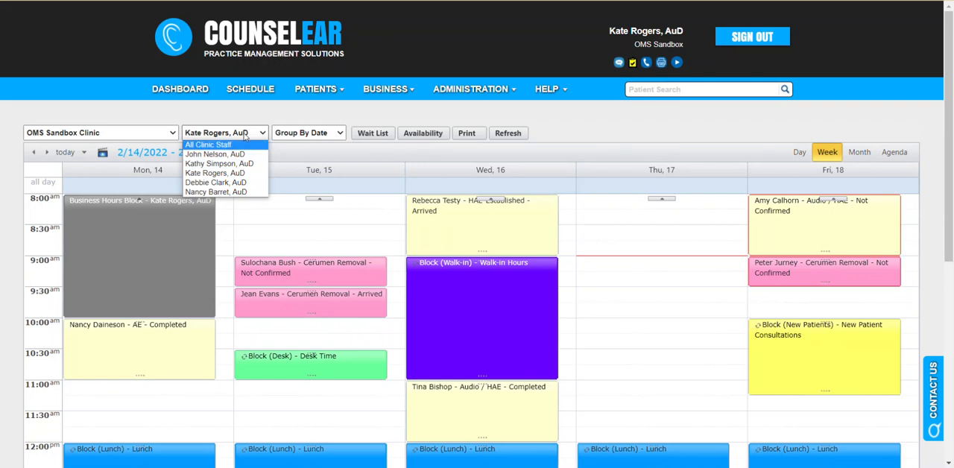
pyautogui.click(314, 103)
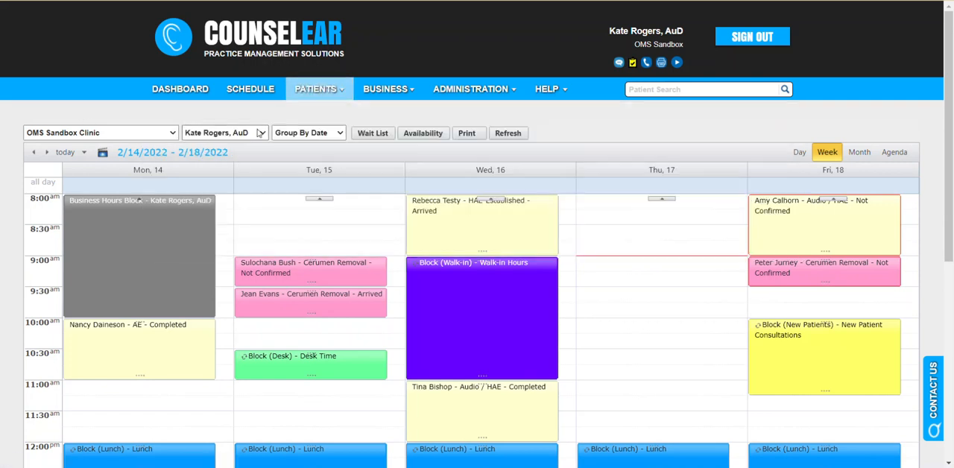
pyautogui.click(336, 134)
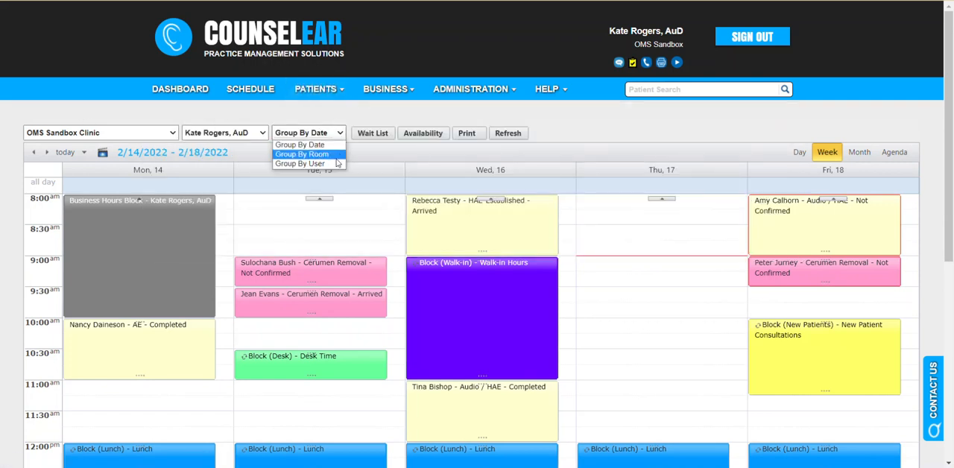
pyautogui.click(384, 112)
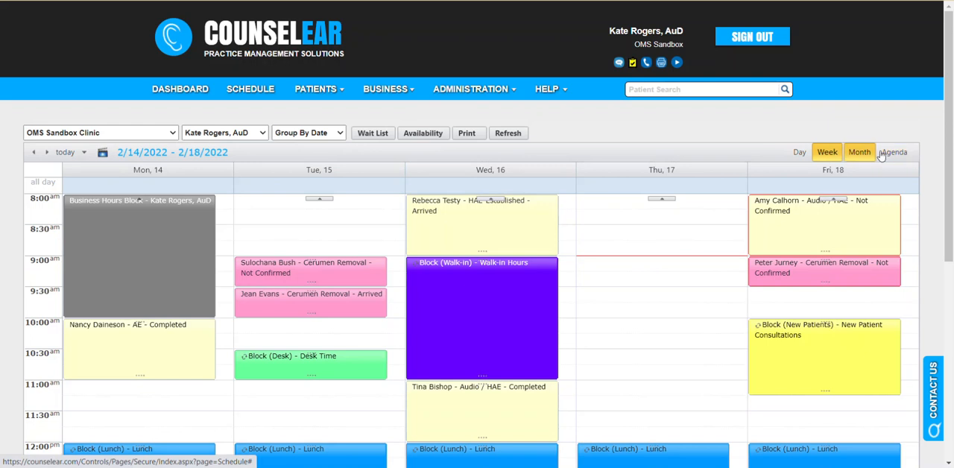
# View the agenda for 2/16/2022 and return to the week view.
pyautogui.click(893, 153)
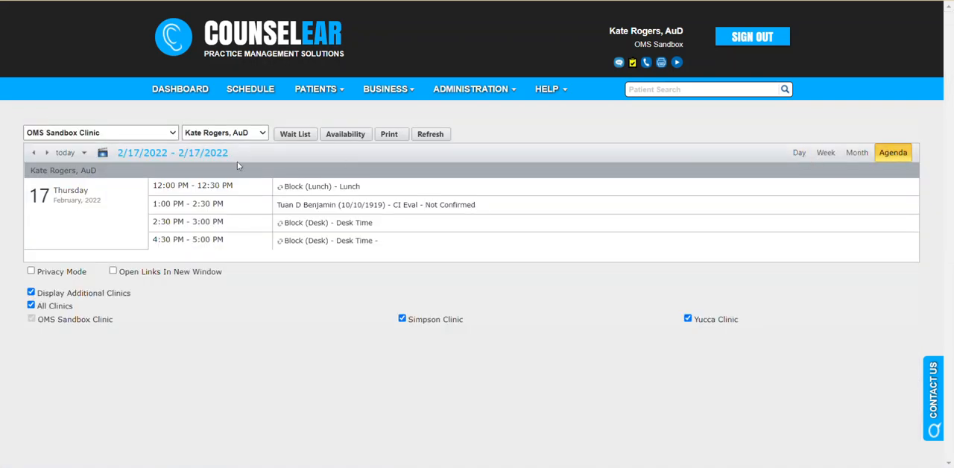
pyautogui.click(33, 154)
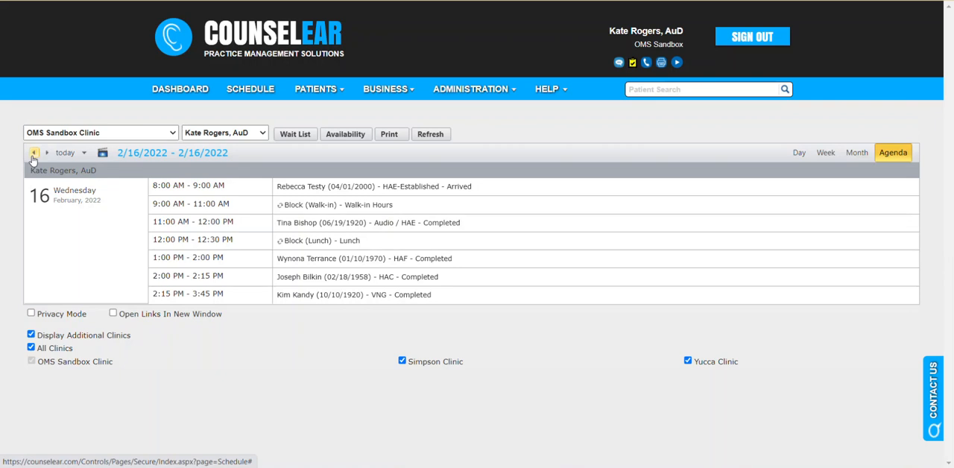
pyautogui.click(823, 153)
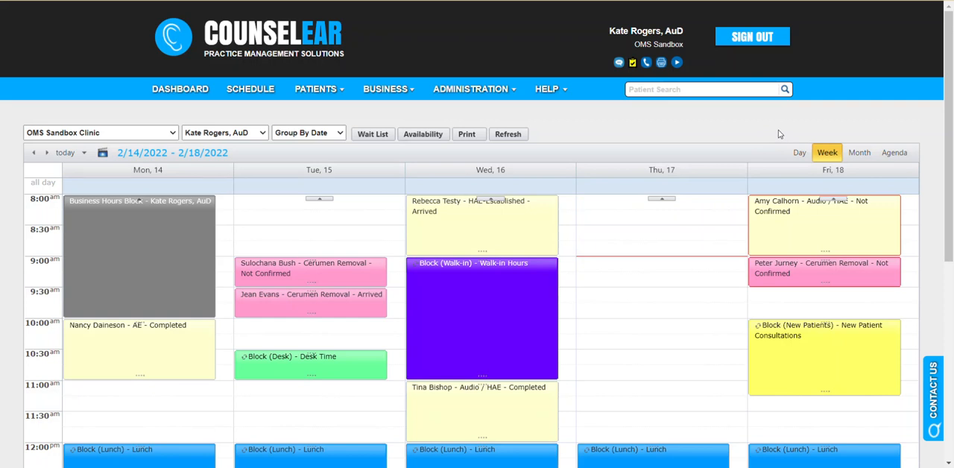
# Move Tuesday's 9:00 AM Cerumen Removal appointment to 11:00 AM on the same day and confirm the change.
pyautogui.scroll(-1, 745, 134)
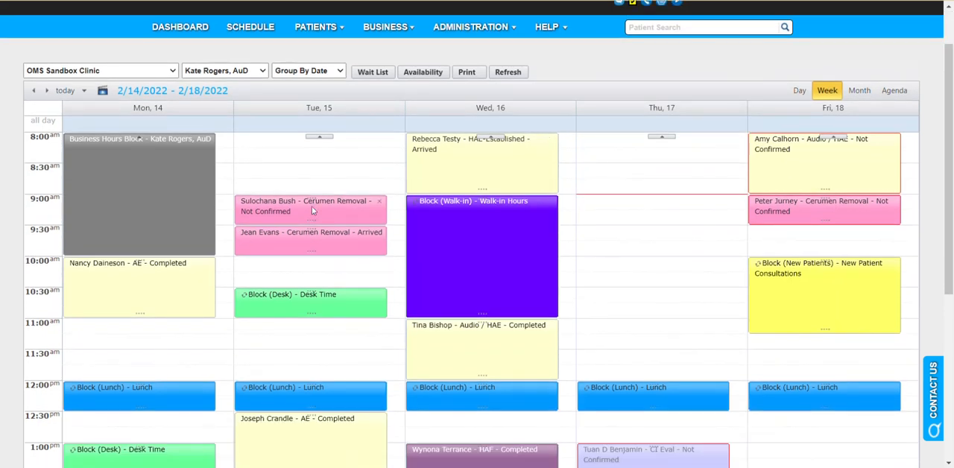
pyautogui.moveTo(312, 206); pyautogui.dragTo(320, 333)
pyautogui.press('Return')
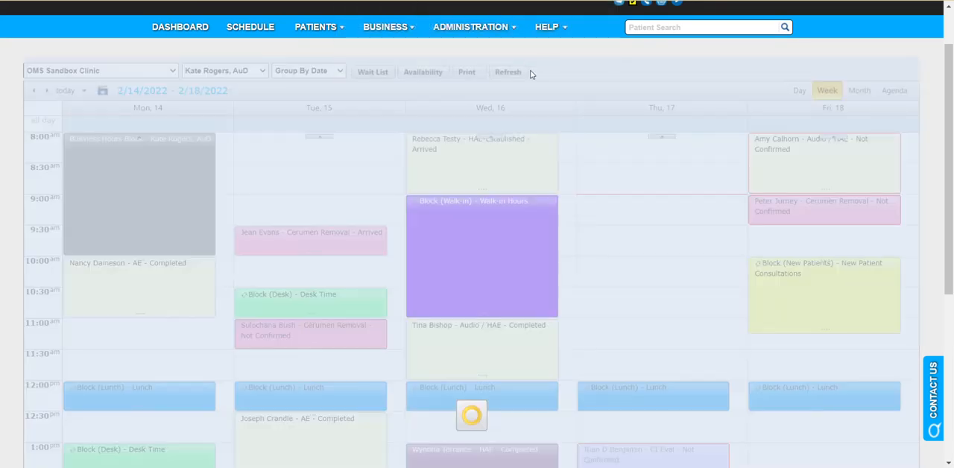
# Open Tuesday's 11:00 AM Cerumen Removal appointment, examine its history, and close it without saving.
pyautogui.moveTo(310, 346)
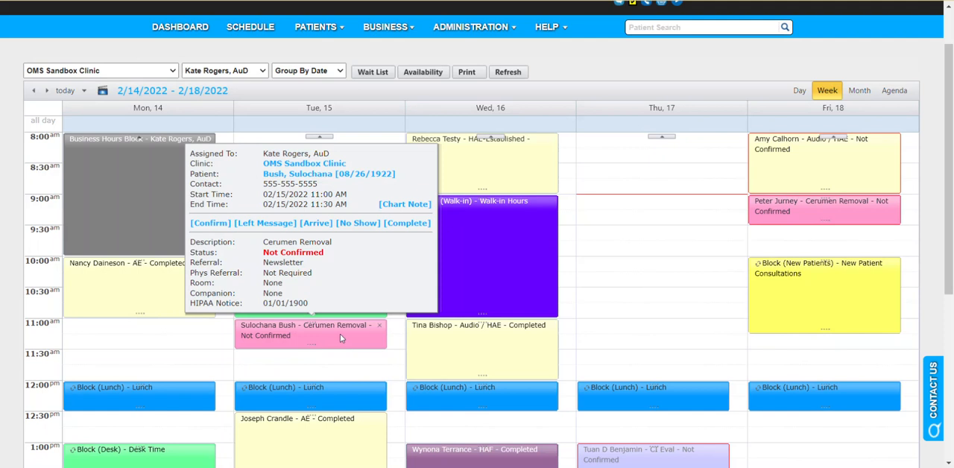
pyautogui.doubleClick(340, 336)
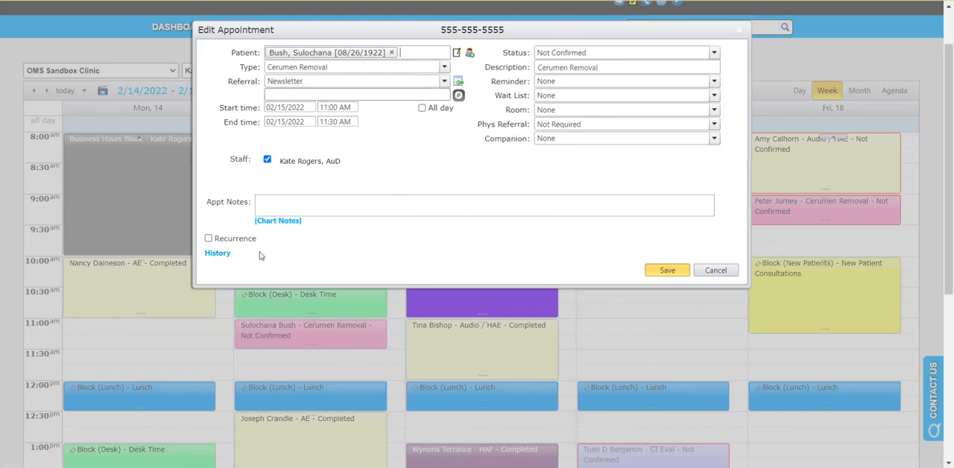
pyautogui.click(220, 253)
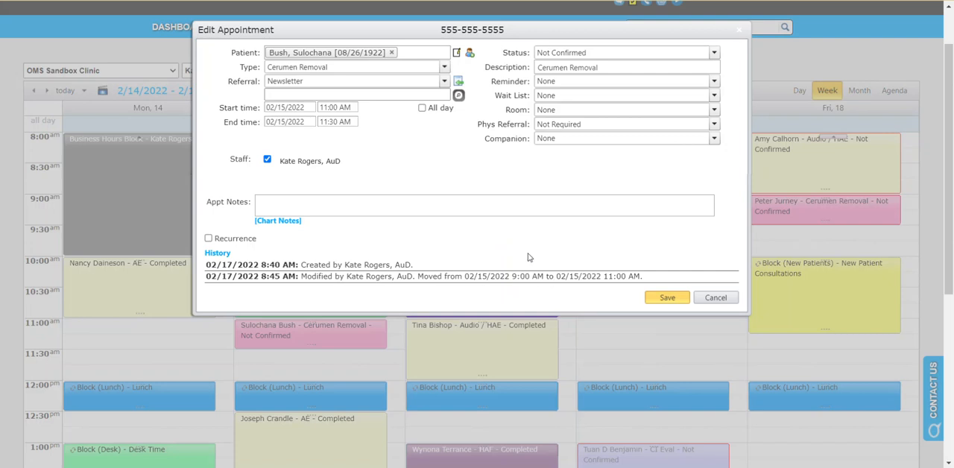
pyautogui.click(718, 298)
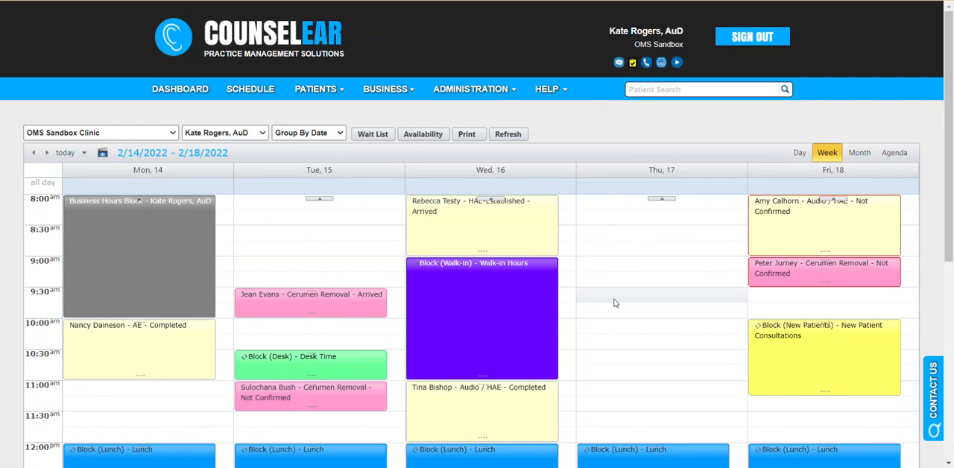
# Open the patient's record from the Tuesday 11:00 AM appointment and examine that appointment's history under Appts/Visits.
pyautogui.moveTo(257, 398)
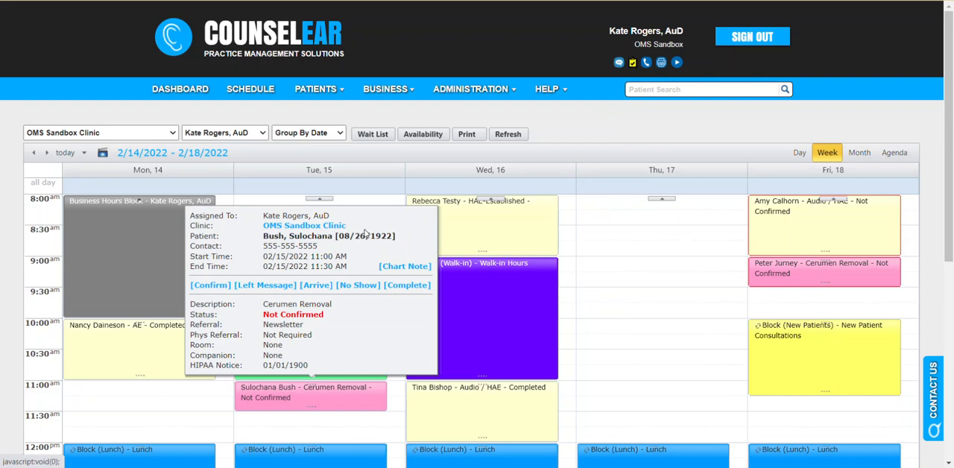
pyautogui.click(369, 236)
pyautogui.click(409, 159)
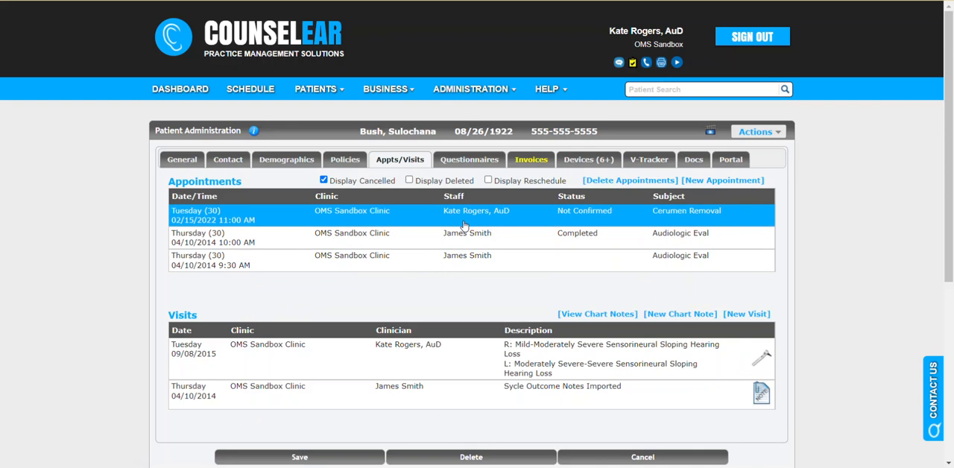
pyautogui.moveTo(464, 226)
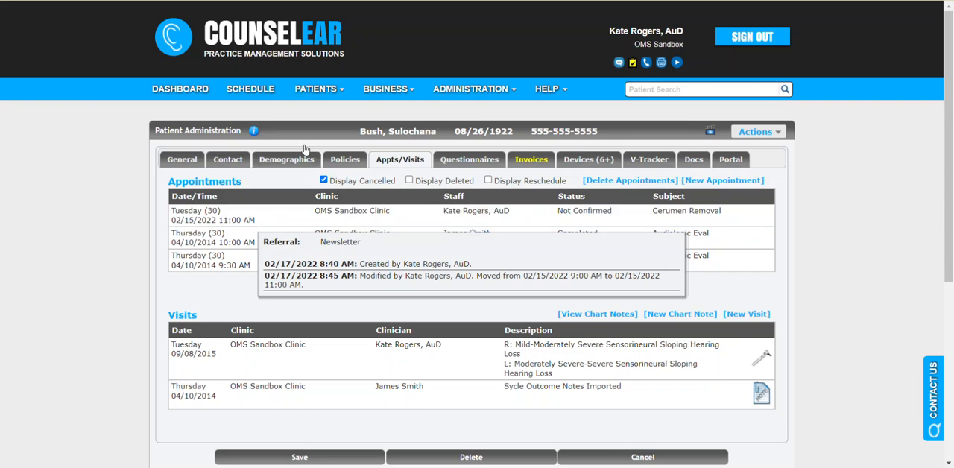
# Start a new Thursday 9:00 AM appointment on the schedule for the patient with 5 visit authorizations, with type Audio / HAE.
pyautogui.click(252, 90)
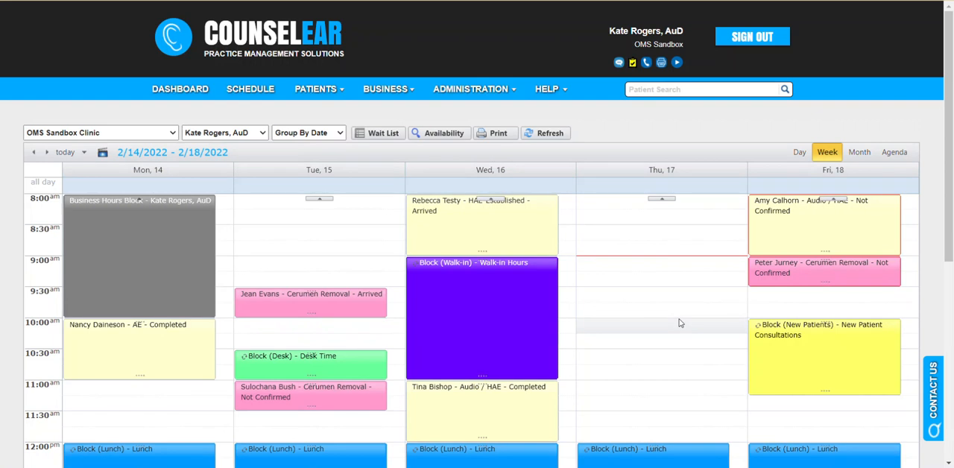
pyautogui.click(655, 271)
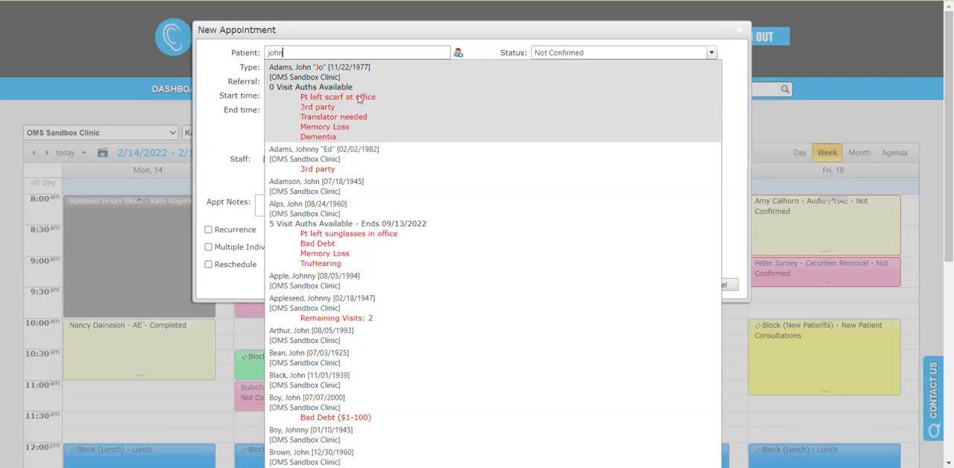
pyautogui.click(328, 216)
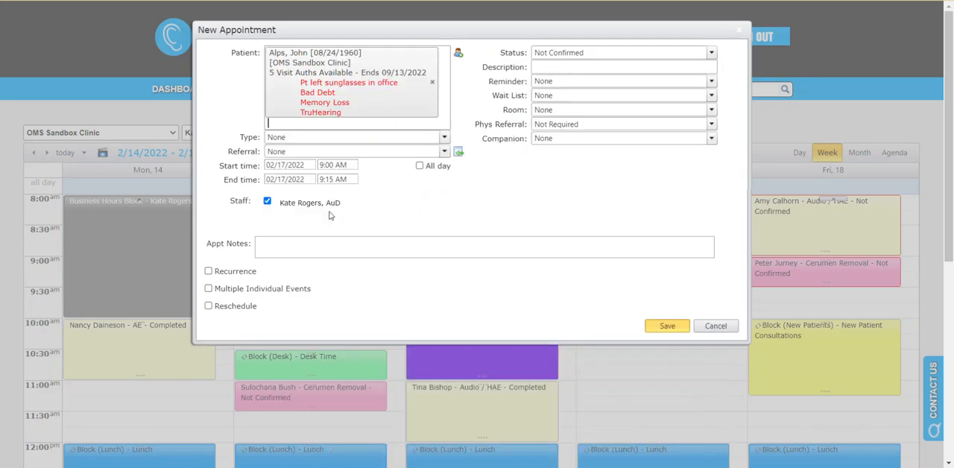
pyautogui.click(431, 137)
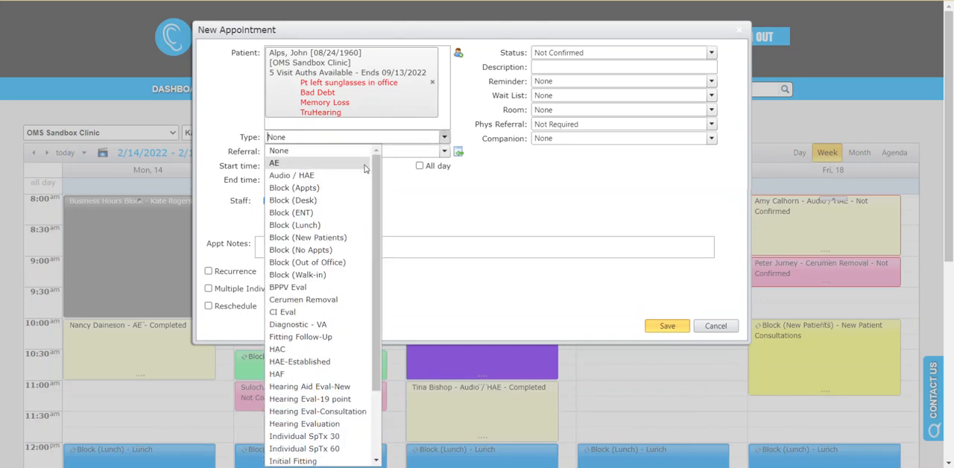
pyautogui.click(322, 176)
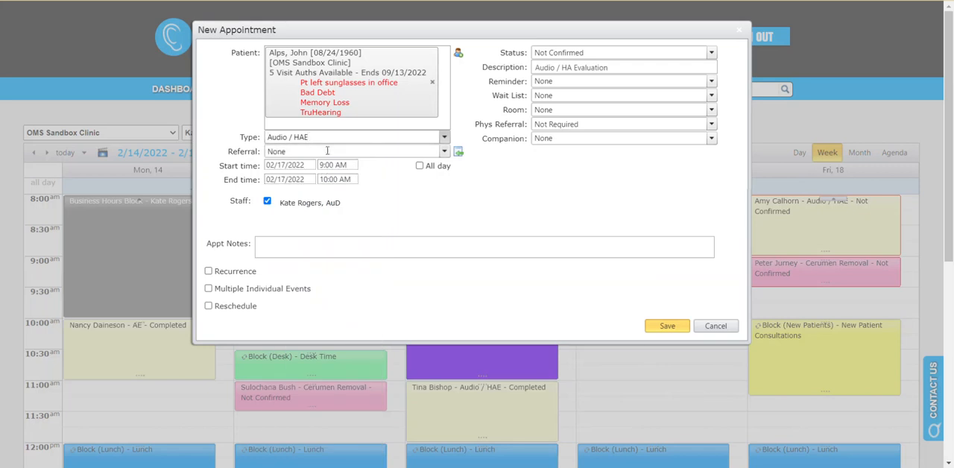
# Set the appointment's referral to Physician Referral - M.D. and choose the first physician listed under H as its subcategory.
pyautogui.click(443, 152)
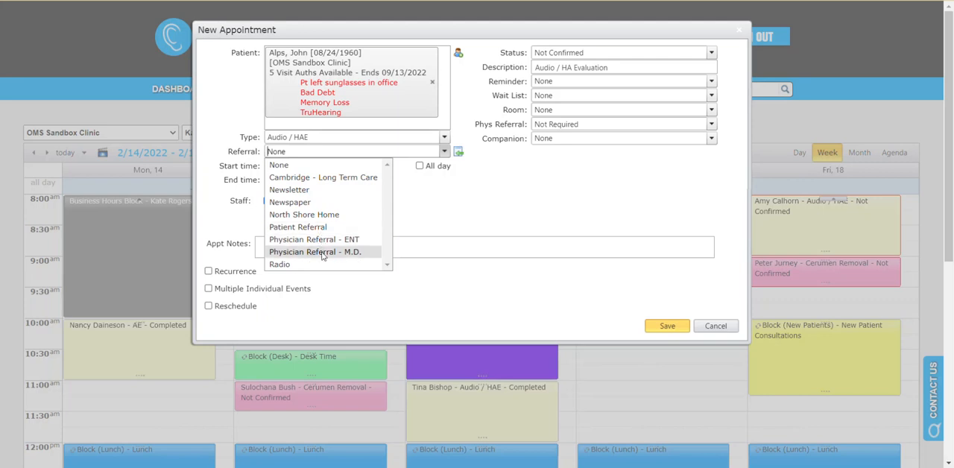
pyautogui.click(323, 252)
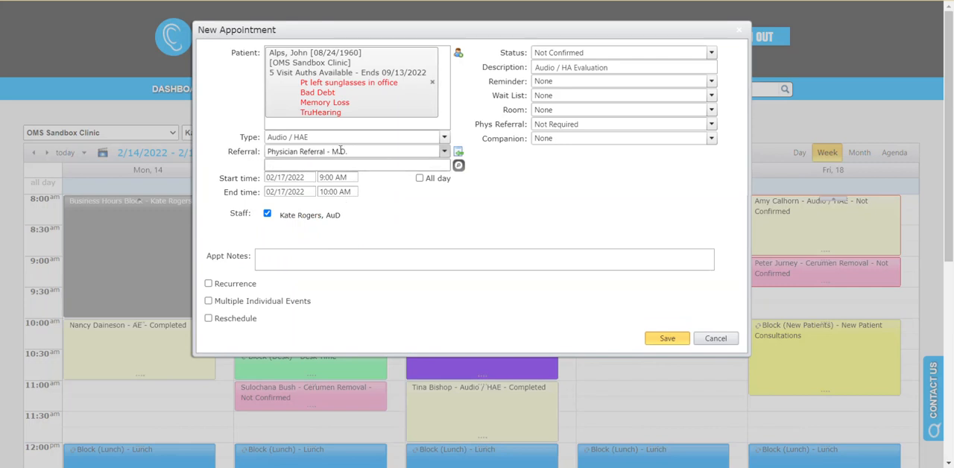
pyautogui.click(459, 167)
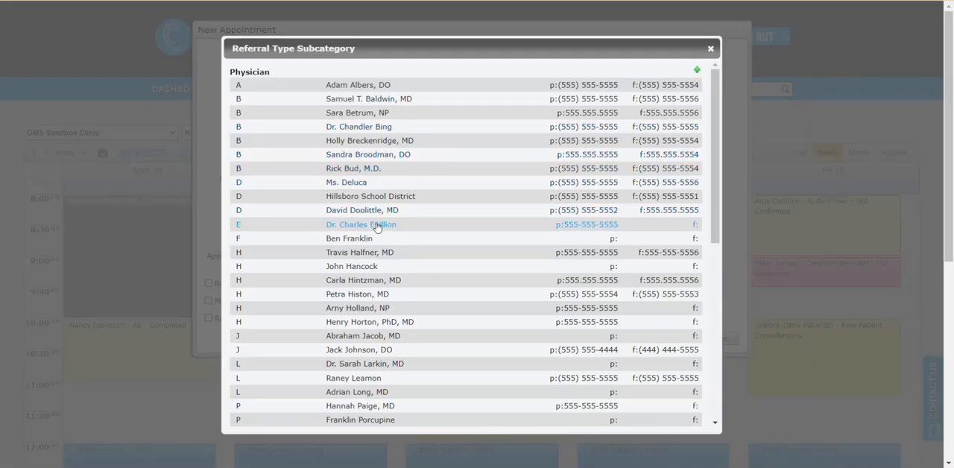
pyautogui.click(366, 254)
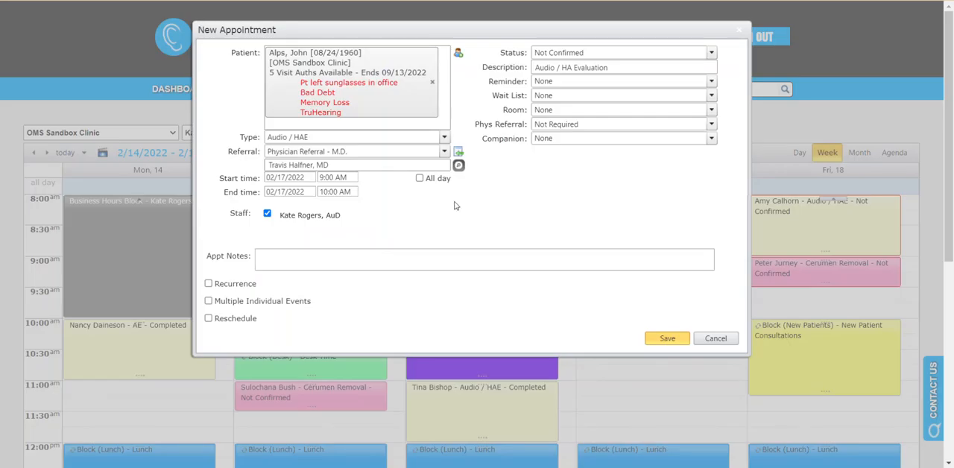
pyautogui.click(444, 152)
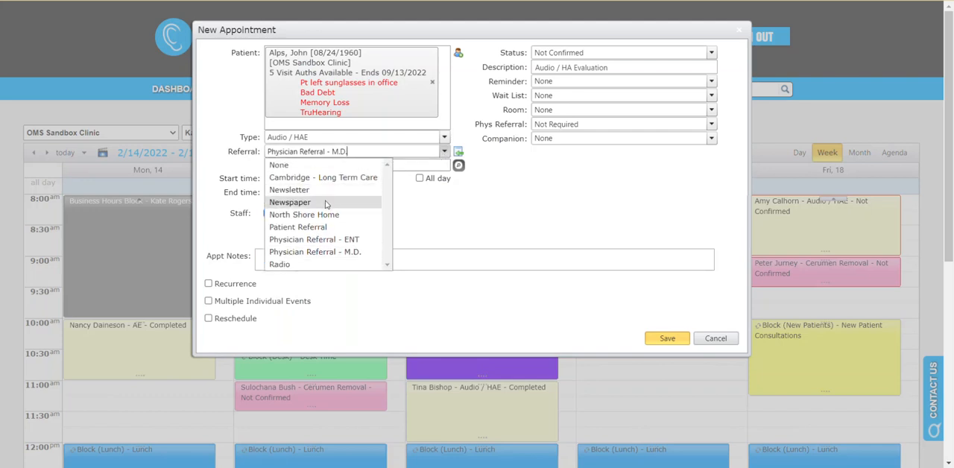
pyautogui.click(452, 202)
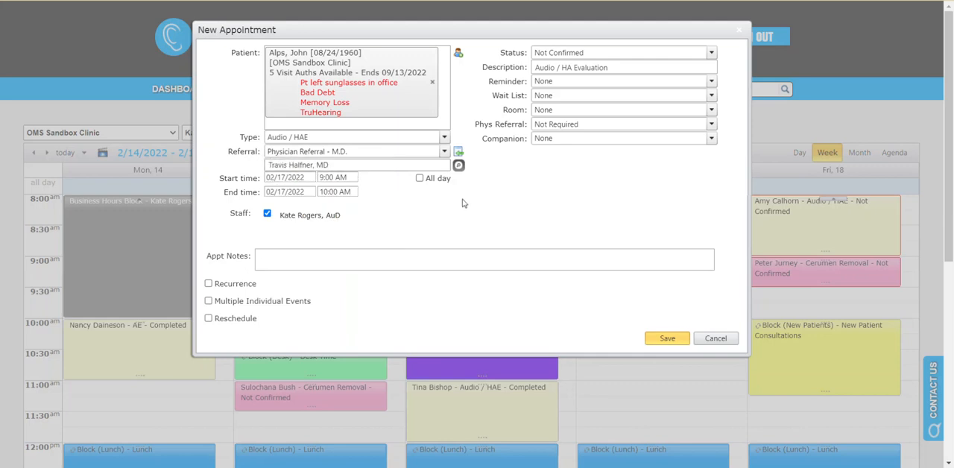
# Enter the appointment note "Pt may be 5 min late".
pyautogui.click(324, 259)
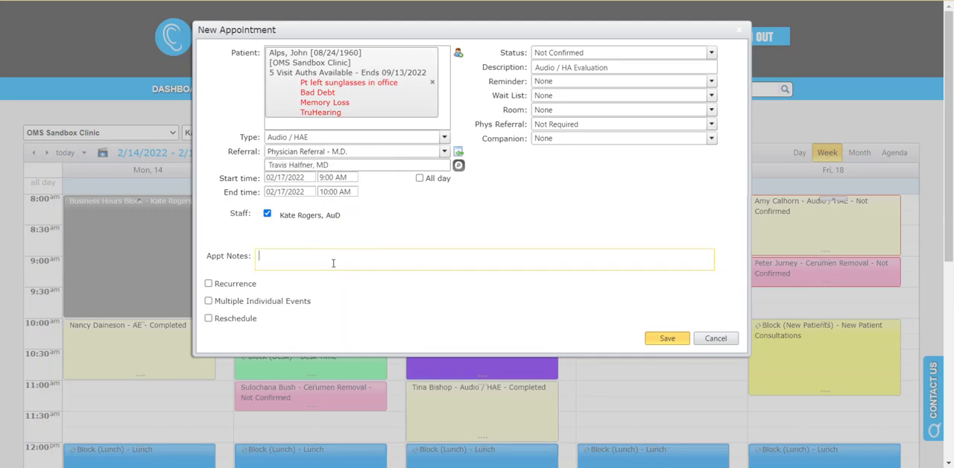
pyautogui.write('Pt may be 5 min late')
pyautogui.click(476, 232)
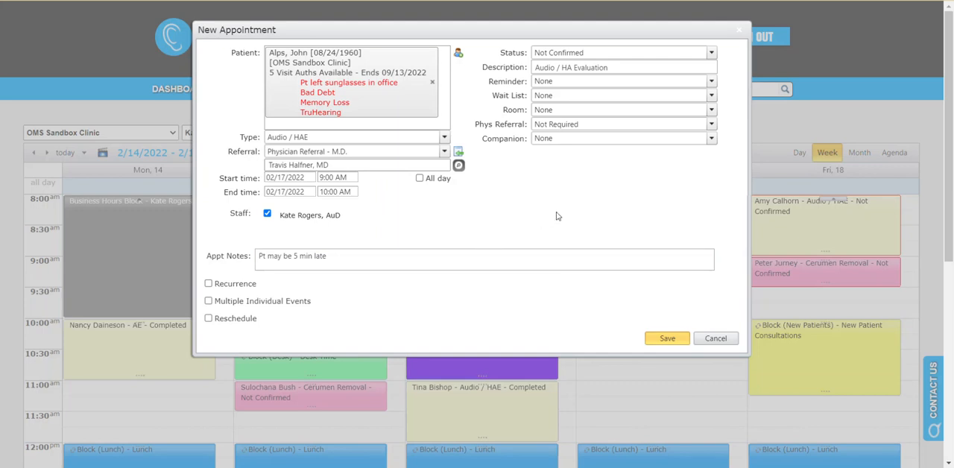
# Set the appointment's companion to Brother and enter the companion's first name.
pyautogui.click(712, 140)
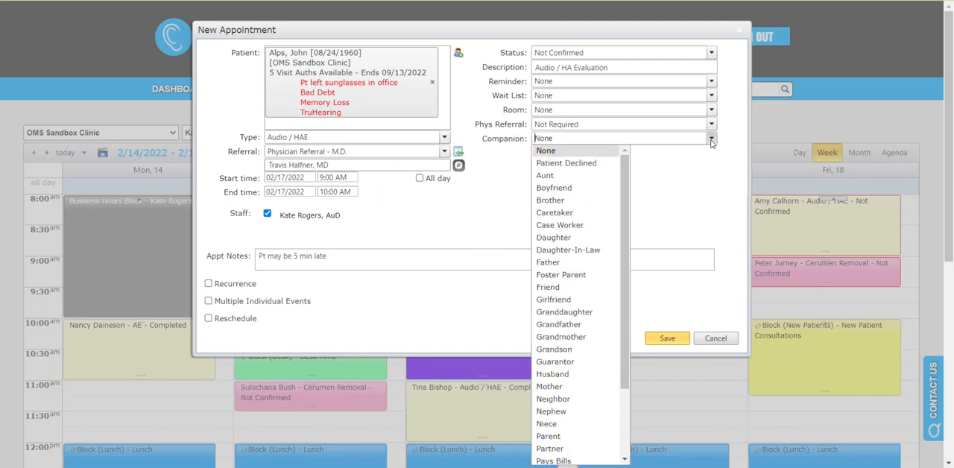
pyautogui.click(577, 202)
pyautogui.click(597, 154)
pyautogui.write('Tom')
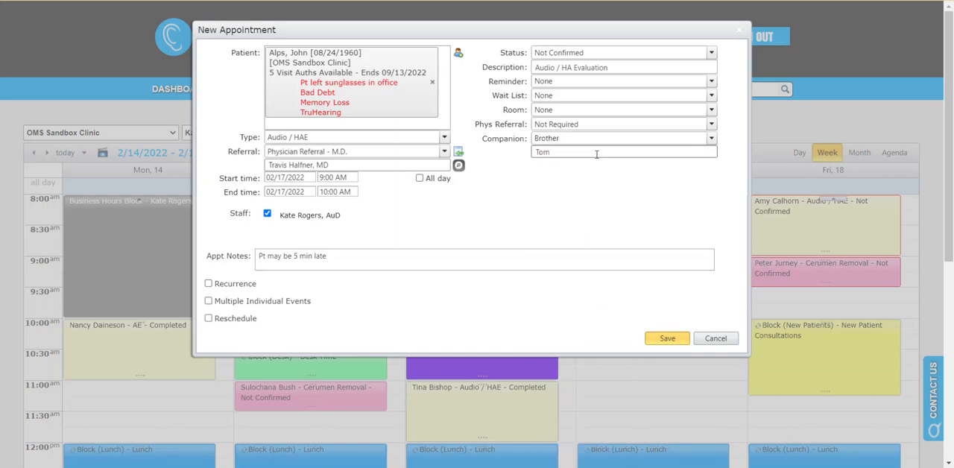
# Set the physician referral status to Required - Need To Request and the room to Booth.
pyautogui.click(712, 125)
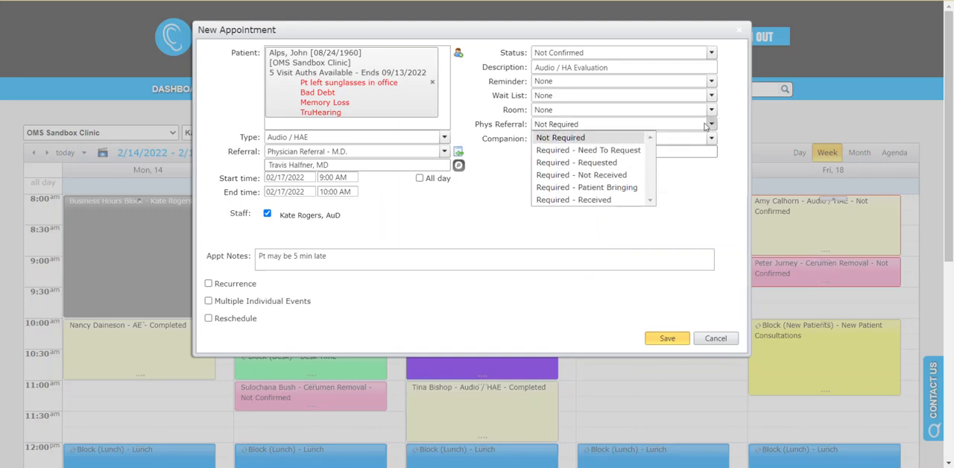
pyautogui.click(639, 151)
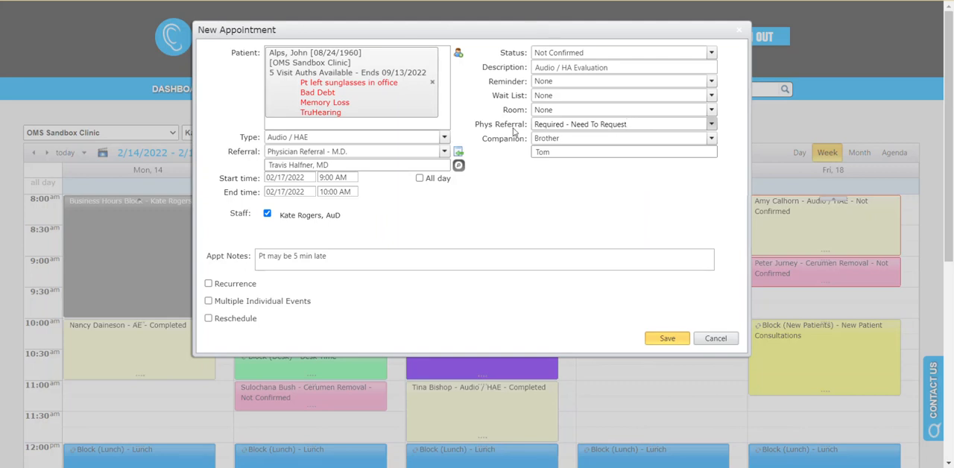
pyautogui.click(712, 109)
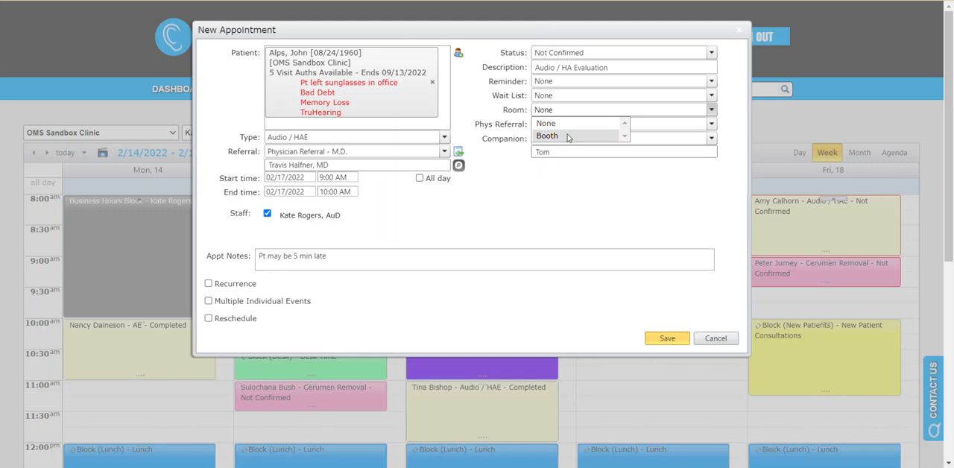
pyautogui.click(567, 136)
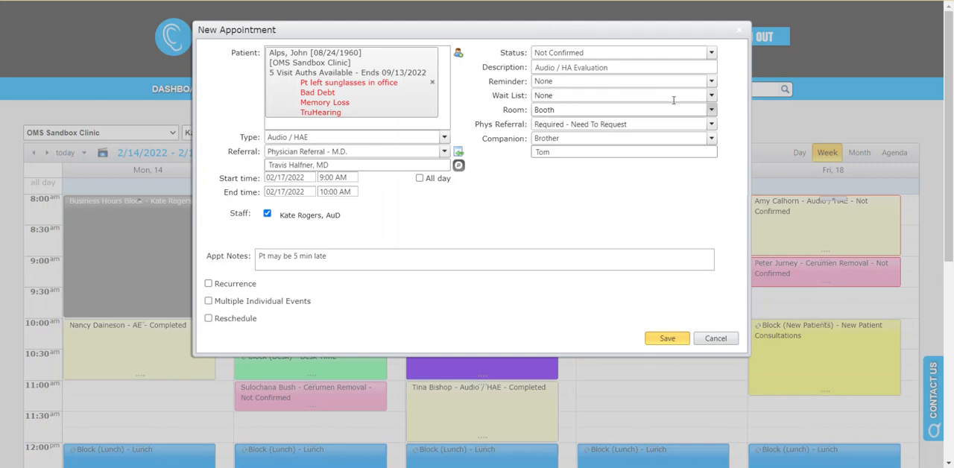
# Check the wait list and reminder choices for the appointment and save it to the schedule.
pyautogui.click(712, 96)
pyautogui.click(713, 97)
pyautogui.click(713, 96)
pyautogui.click(713, 96)
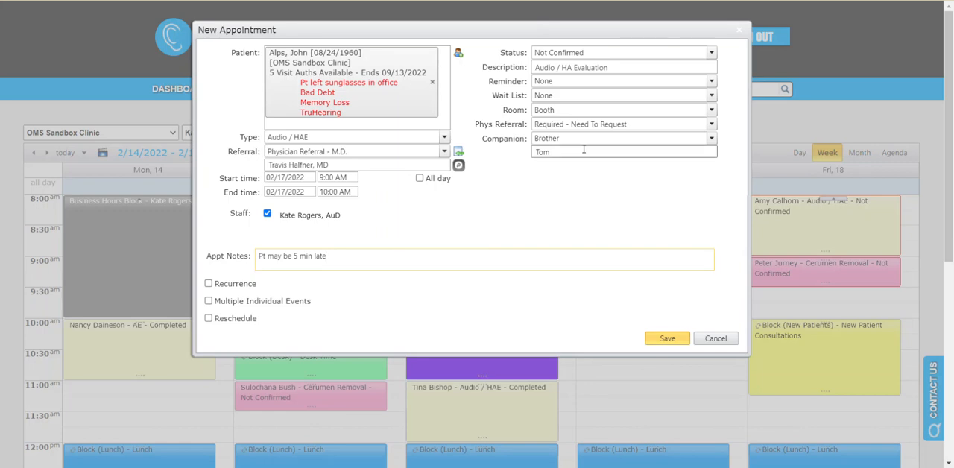
pyautogui.click(712, 82)
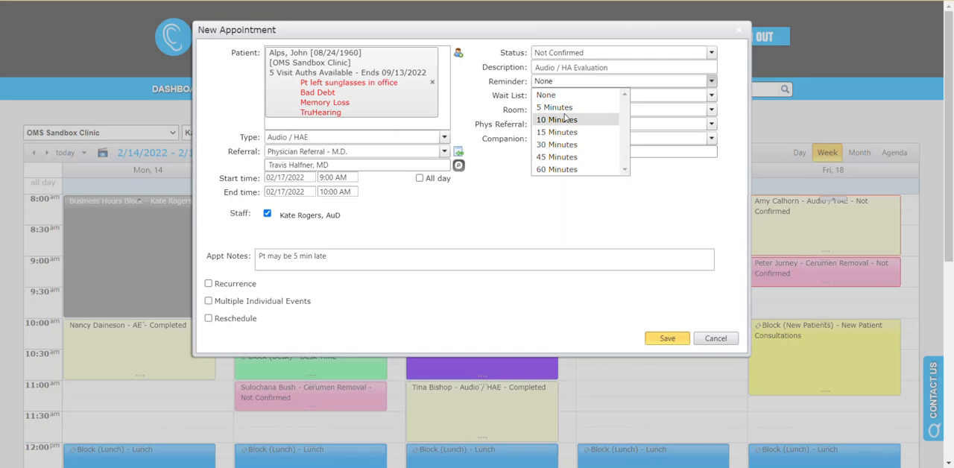
pyautogui.click(680, 210)
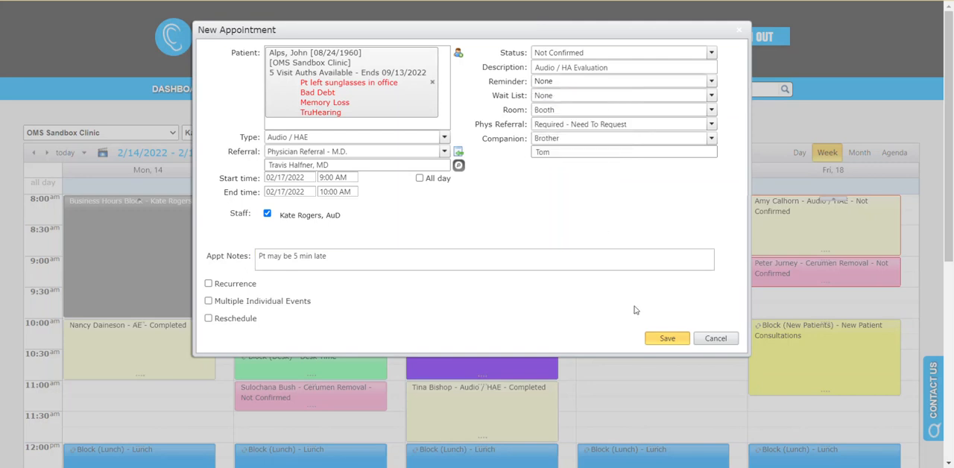
pyautogui.click(668, 339)
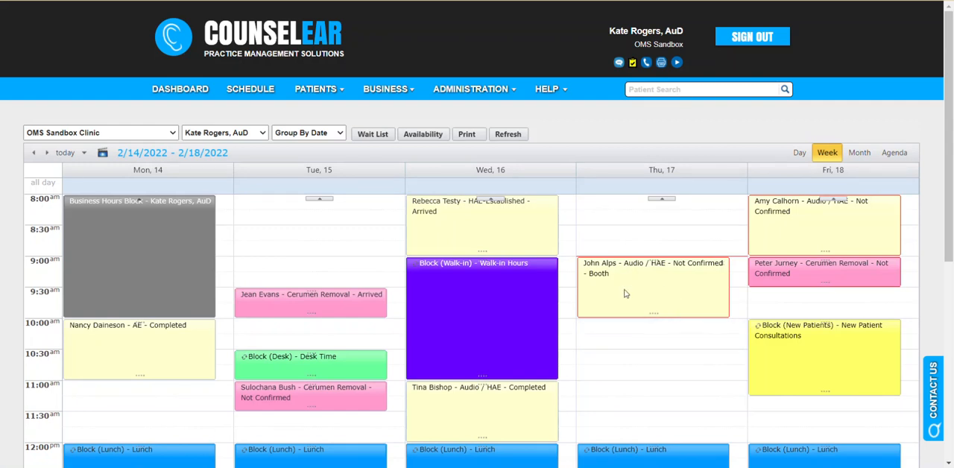
# Review the contact number in the Thursday 9:00 AM appointment's details and mark the appointment as confirmed.
pyautogui.moveTo(580, 293)
pyautogui.moveTo(676, 302)
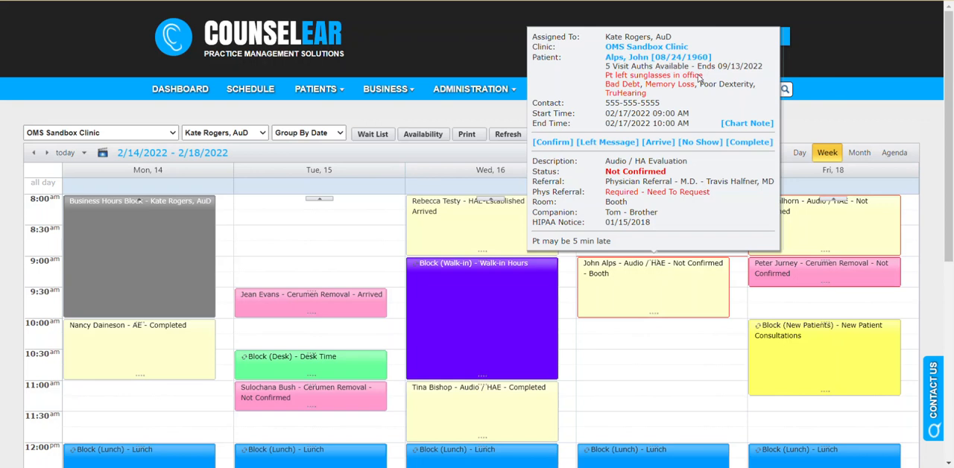
pyautogui.moveTo(662, 108); pyautogui.dragTo(608, 109)
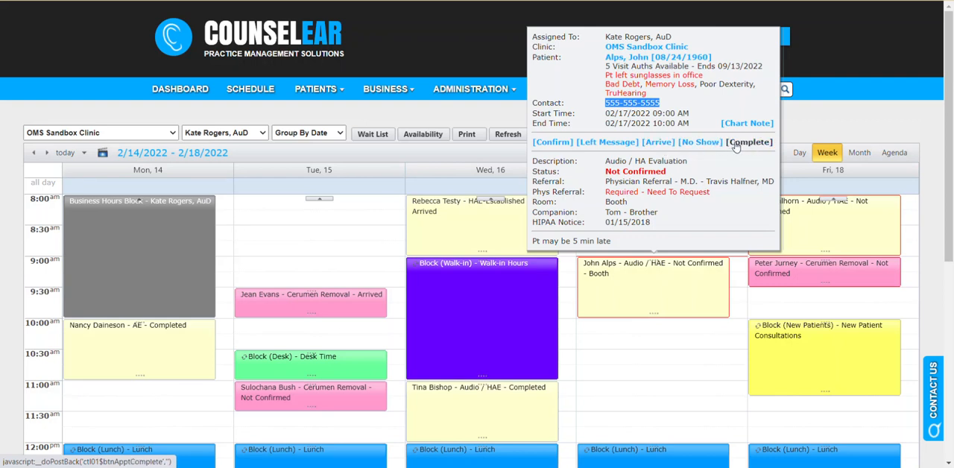
pyautogui.click(564, 148)
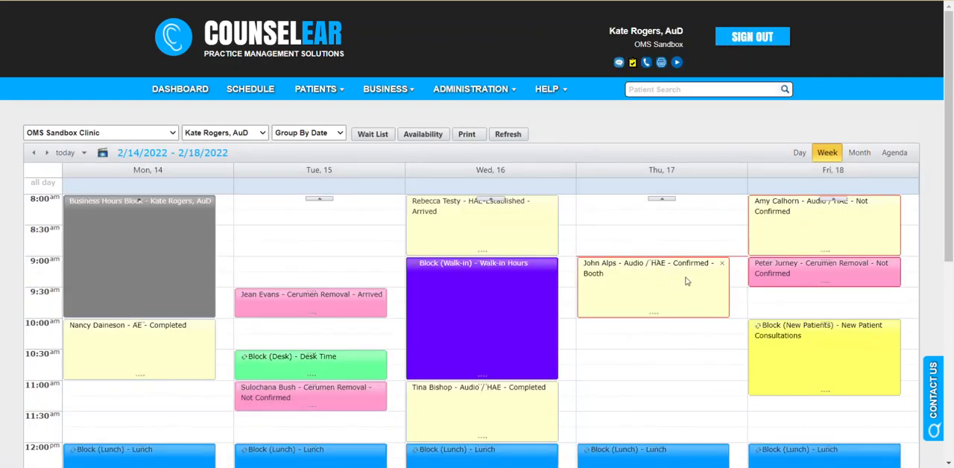
# Examine the Thursday 9:00 AM appointment's details, especially its physician referral requirement.
pyautogui.moveTo(688, 282)
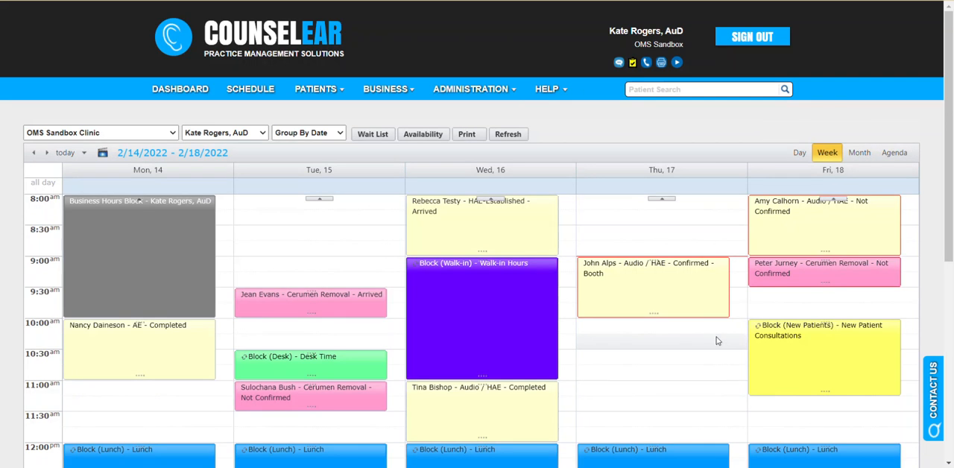
pyautogui.moveTo(704, 297)
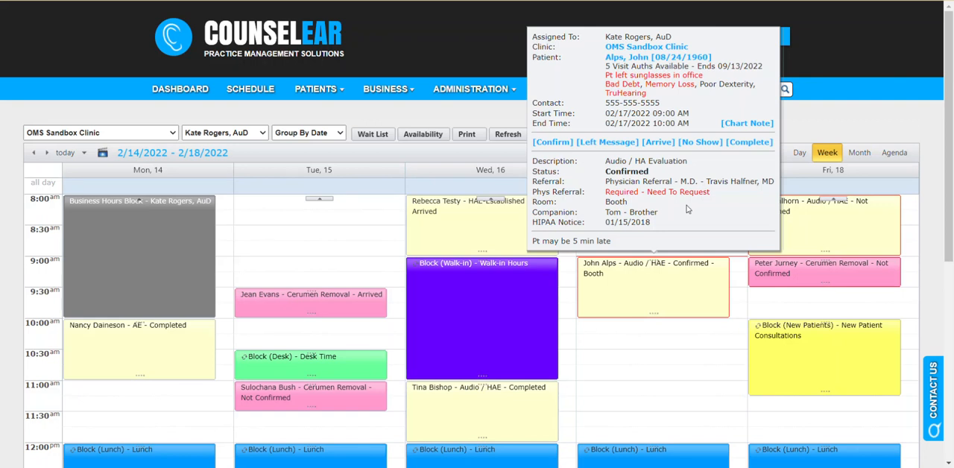
pyautogui.moveTo(606, 182); pyautogui.dragTo(664, 195)
pyautogui.click(606, 198)
pyautogui.click(690, 197)
pyautogui.moveTo(711, 193); pyautogui.dragTo(604, 198)
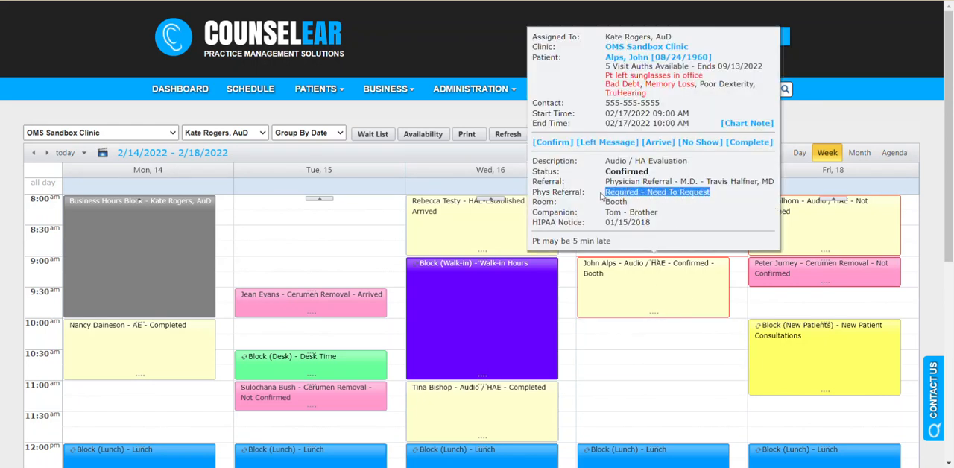
pyautogui.click(636, 200)
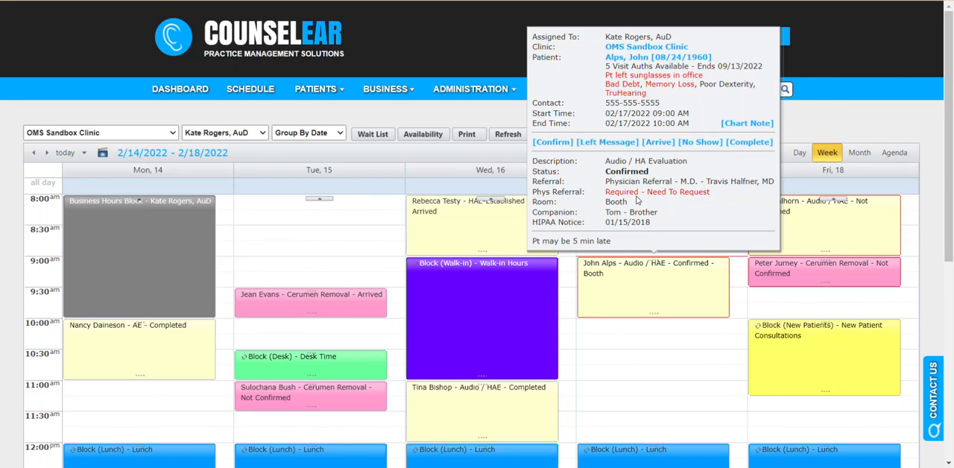
# Change the Thursday 9:00 AM appointment's physician referral status to Required - Patient Bringing and save it.
pyautogui.click(663, 295)
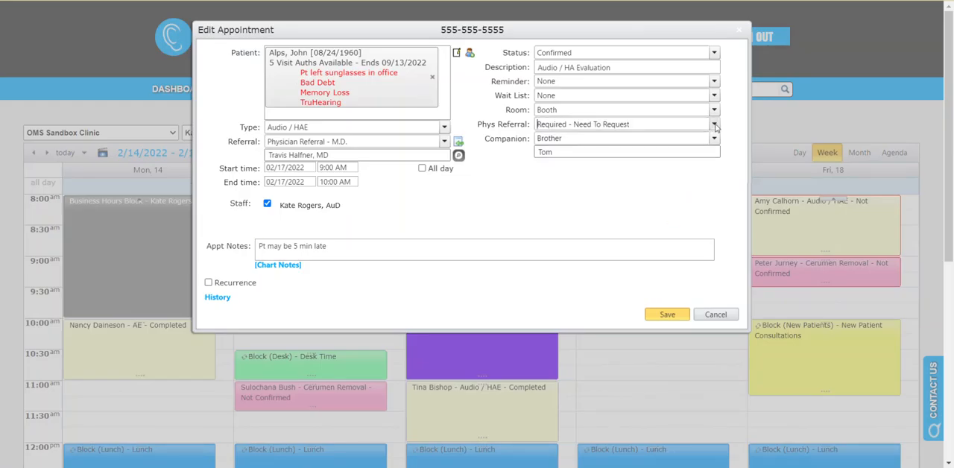
pyautogui.click(714, 125)
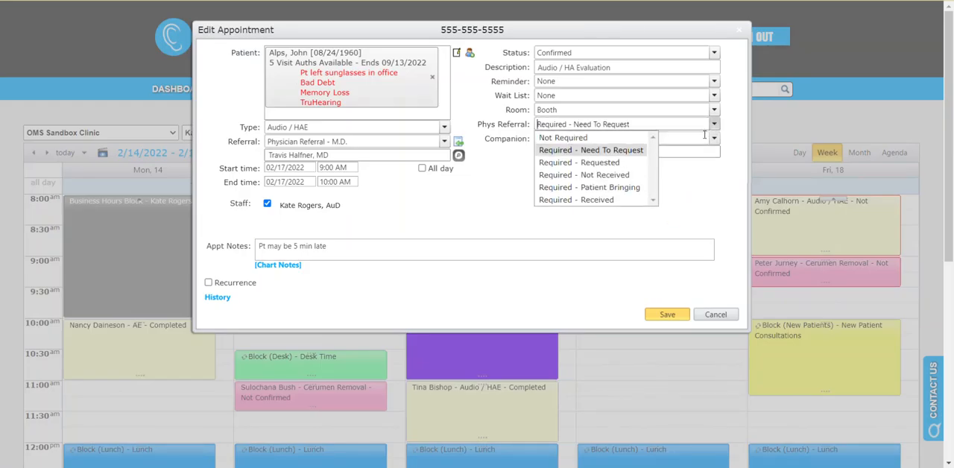
pyautogui.click(619, 188)
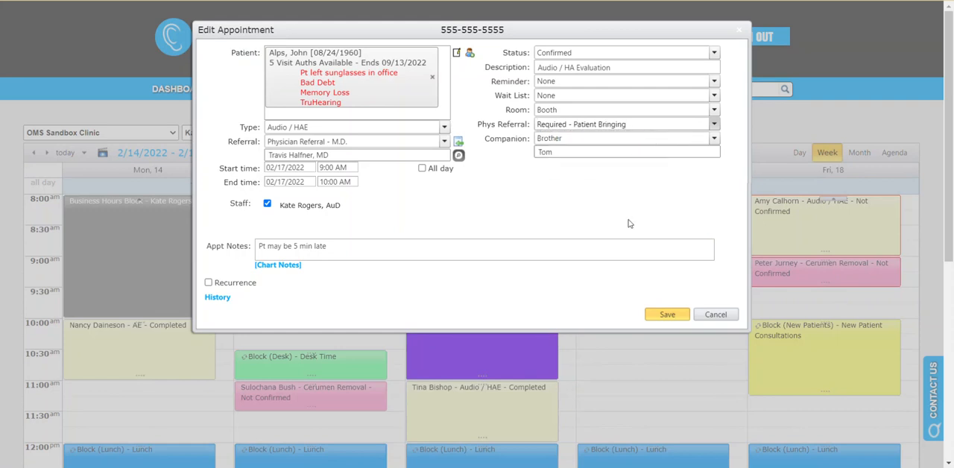
pyautogui.click(661, 317)
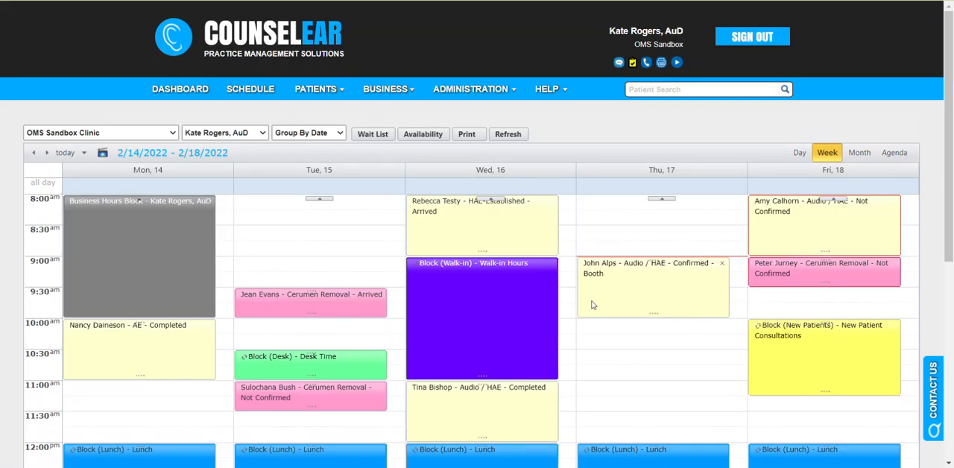
# Review the physician referral status and HIPAA notice date in the Thursday 9:00 AM appointment's details.
pyautogui.moveTo(675, 284)
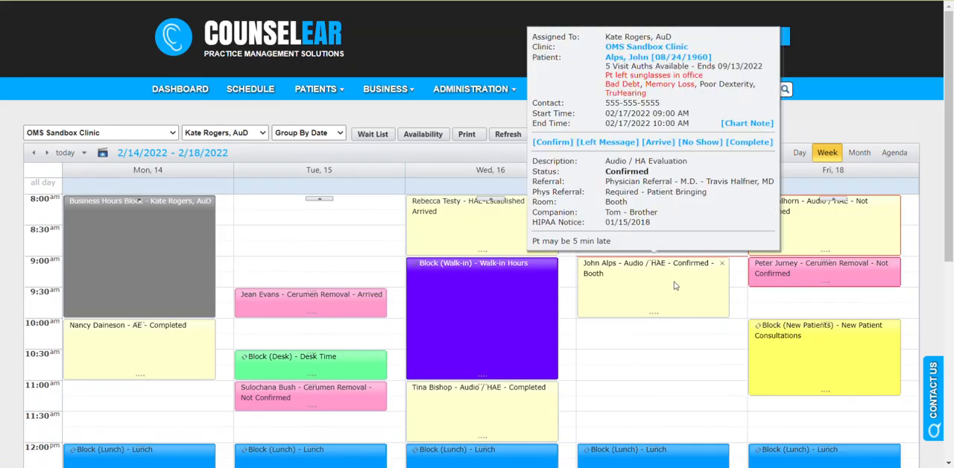
pyautogui.moveTo(707, 193); pyautogui.dragTo(607, 193)
pyautogui.click(649, 200)
pyautogui.moveTo(604, 223); pyautogui.dragTo(666, 225)
pyautogui.click(674, 223)
pyautogui.moveTo(651, 225); pyautogui.dragTo(604, 227)
pyautogui.click(669, 228)
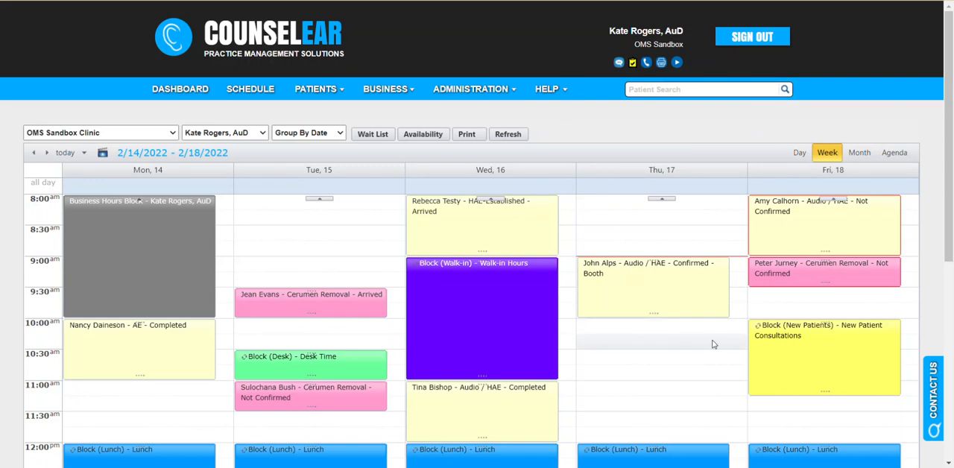
# Jump the weekly schedule to the week containing Thursday, February 24, 2022.
pyautogui.scroll(-1, 713, 344)
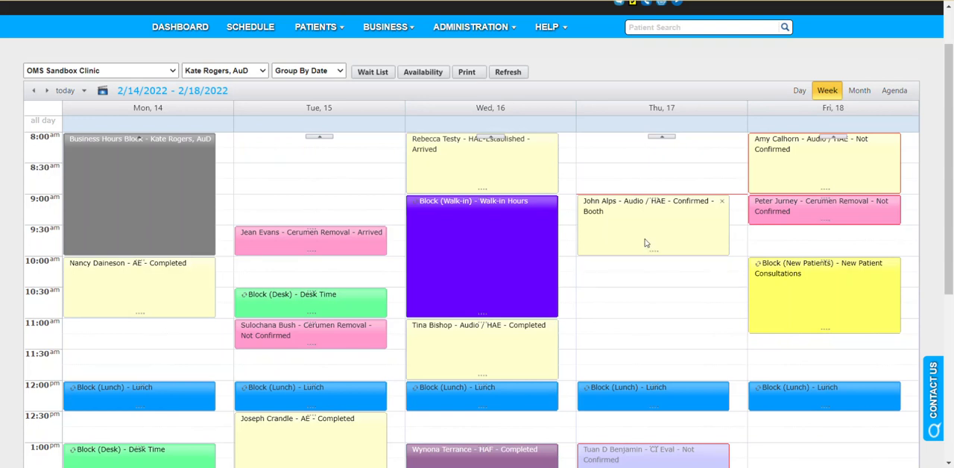
pyautogui.moveTo(647, 240)
pyautogui.click(83, 91)
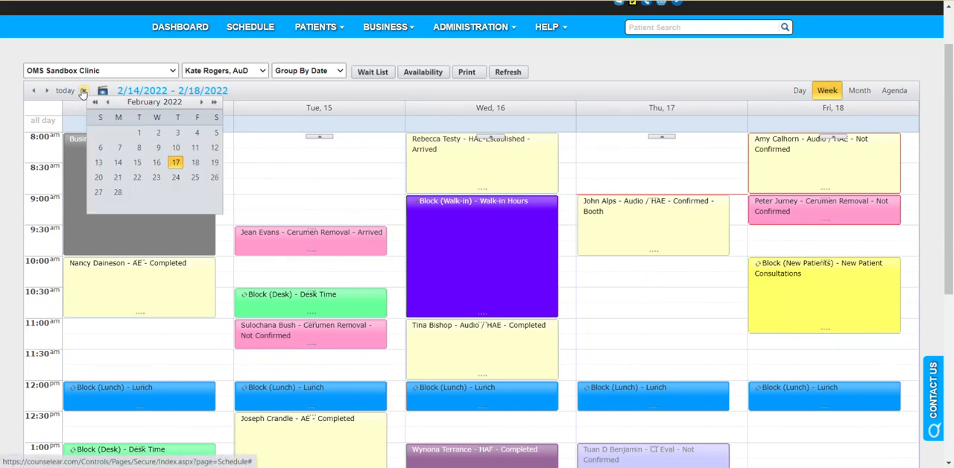
pyautogui.click(175, 178)
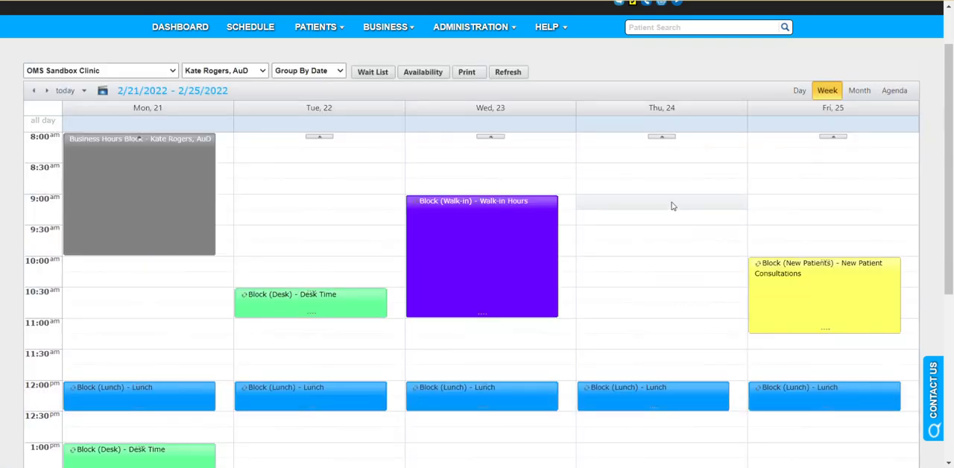
# Start a new Thursday, February 24 appointment at 9:00 AM for the patient booked on February 17 at 9:00 AM.
pyautogui.click(672, 206)
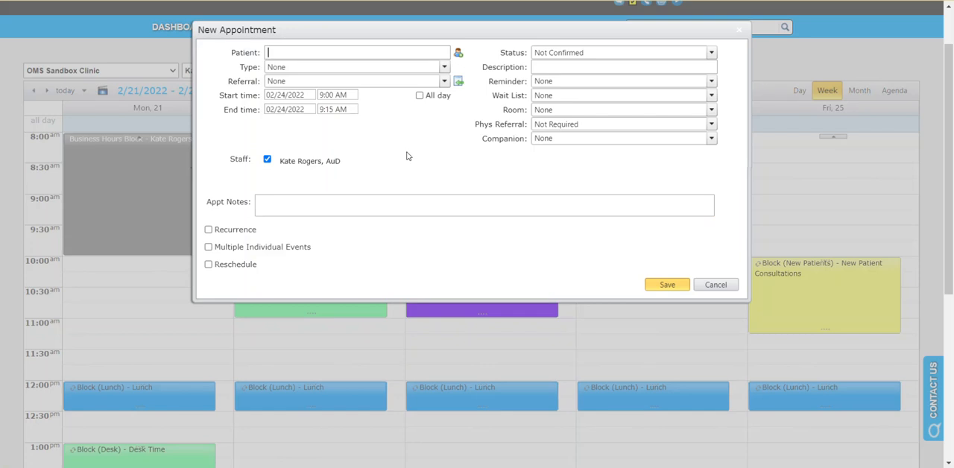
pyautogui.write('alps')
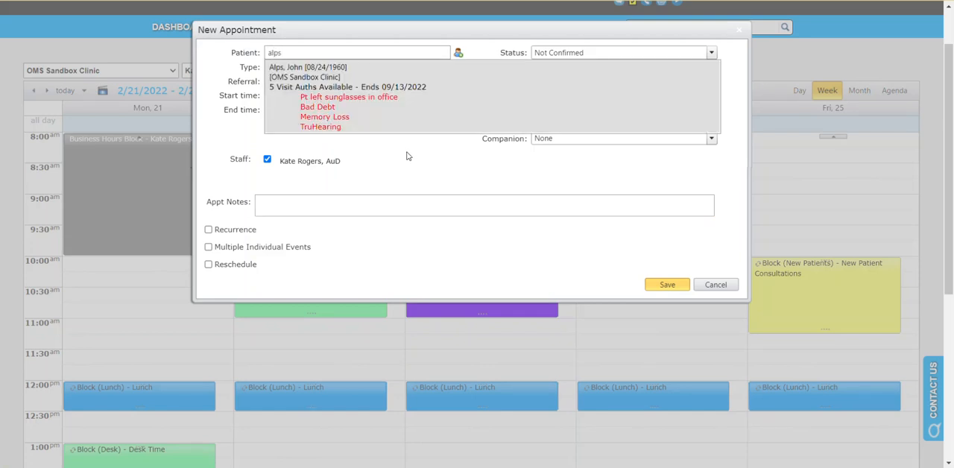
pyautogui.click(389, 75)
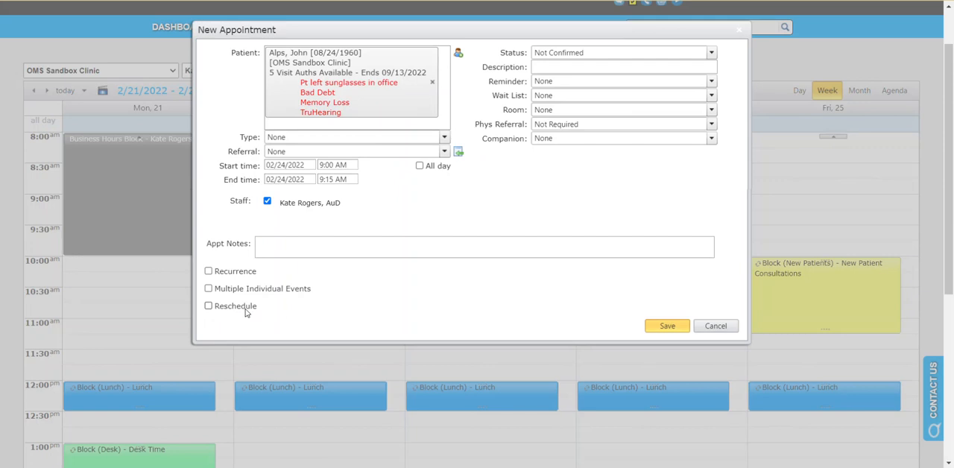
# Mark the new appointment as a reschedule of the 02/17/2022 9:00 AM confirmed appointment and save it.
pyautogui.click(209, 306)
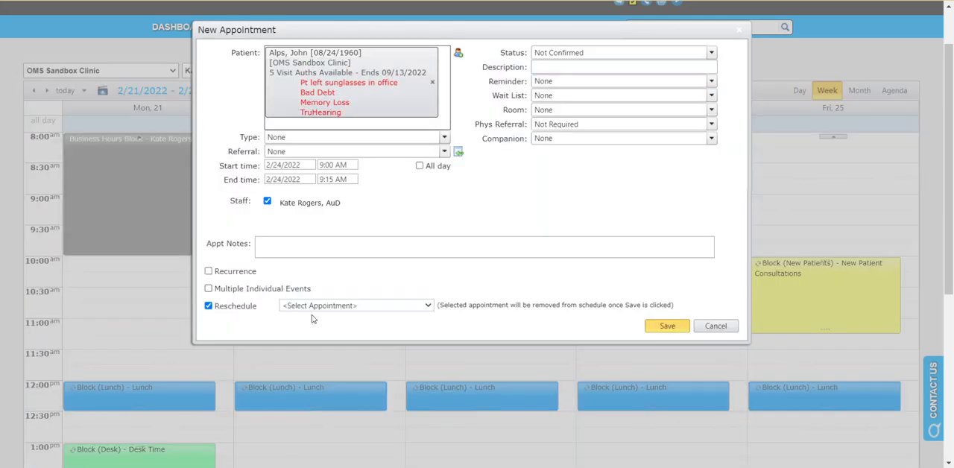
pyautogui.click(339, 307)
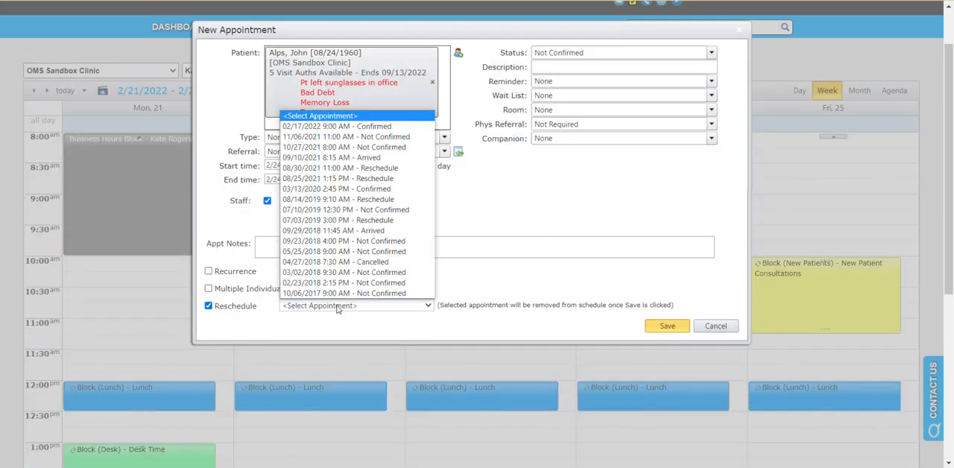
pyautogui.click(389, 128)
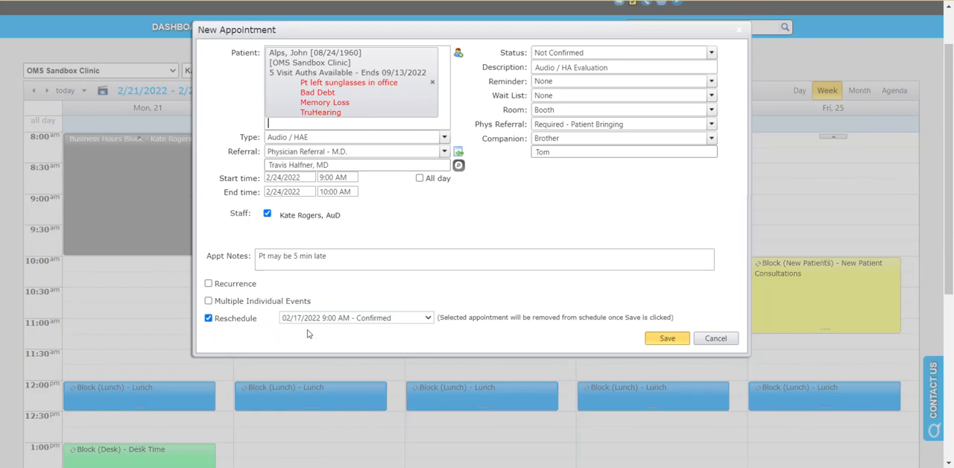
pyautogui.click(655, 341)
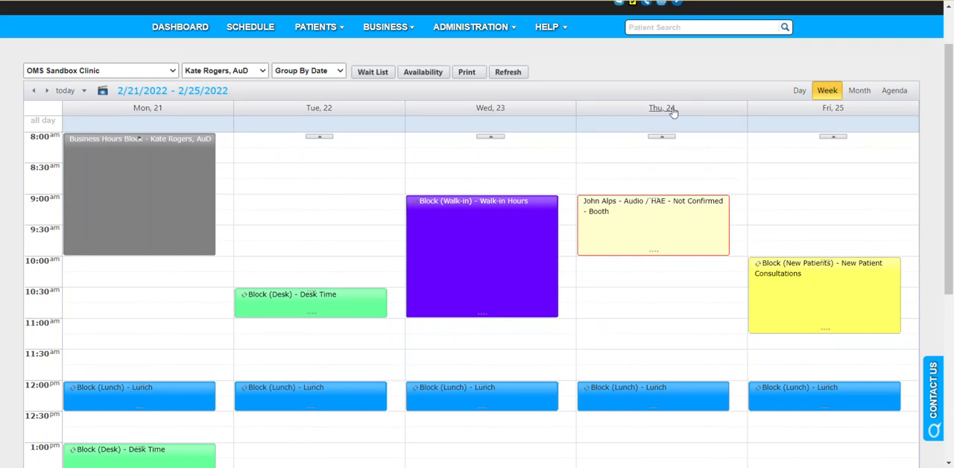
# Review the history of the rescheduled Thursday, February 24 appointment and close its details without changes.
pyautogui.click(655, 217)
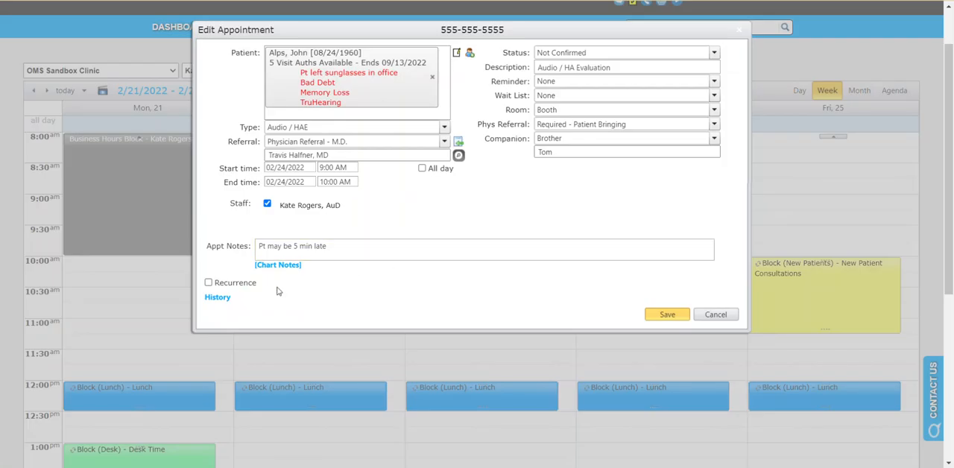
pyautogui.click(226, 298)
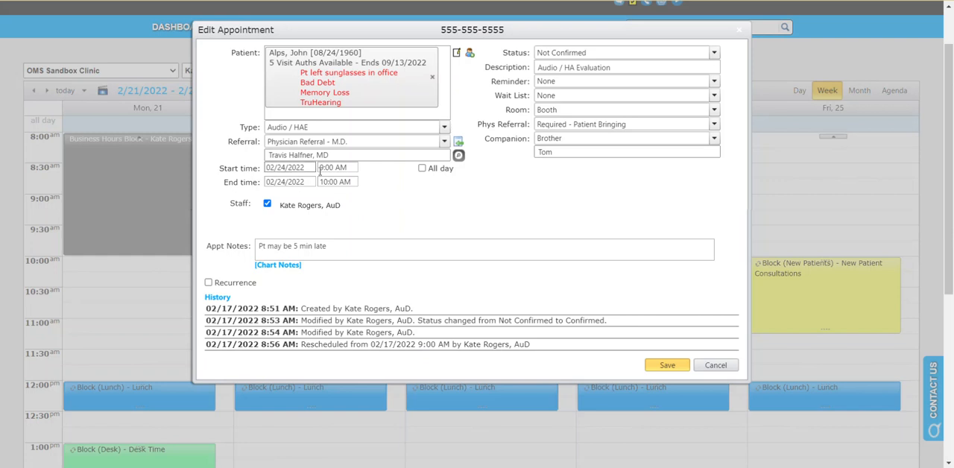
pyautogui.click(713, 366)
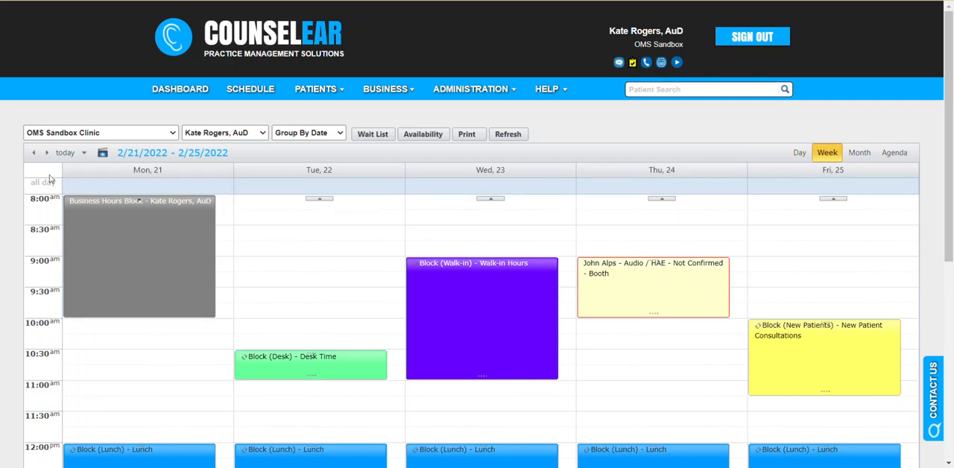
# Return to the week of 2/14/2022 and view the Friday 8:00 AM appointment's details without changing them.
pyautogui.click(33, 153)
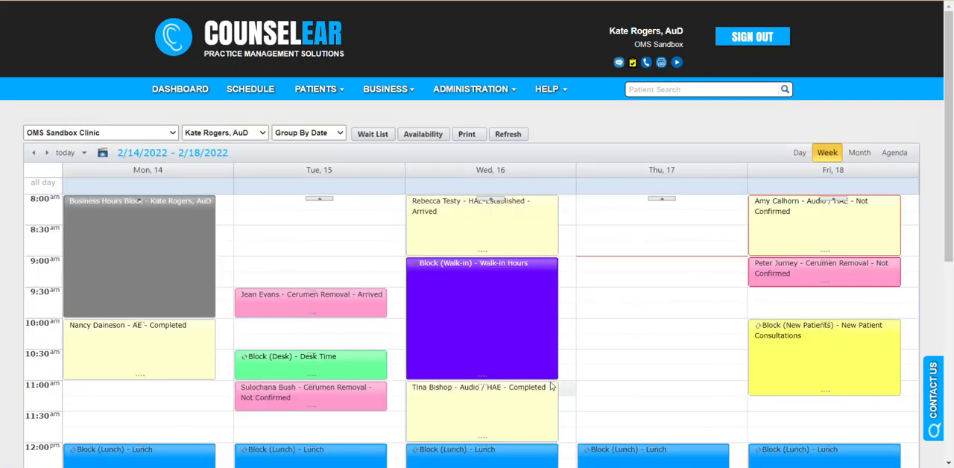
pyautogui.moveTo(500, 401)
pyautogui.click(780, 228)
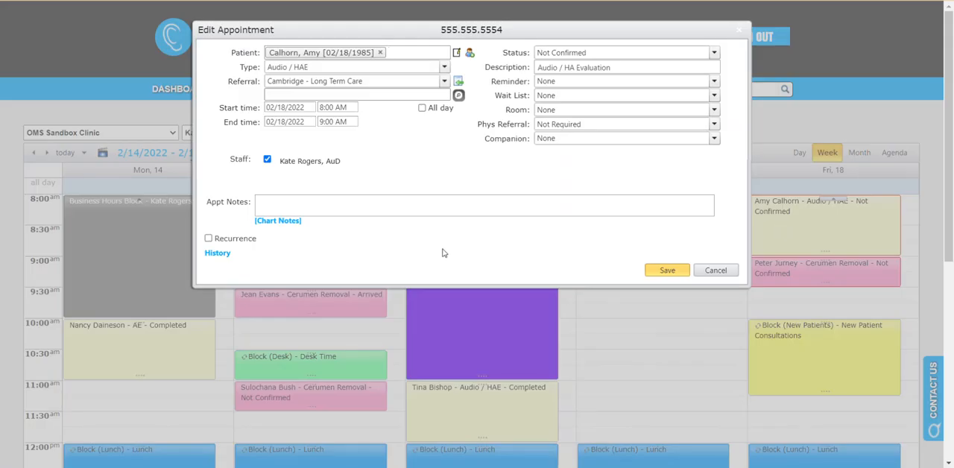
pyautogui.click(711, 272)
# Examine the recurrence options in a new Thursday, February 17 appointment at 9:00 AM, leaving recurrence off.
pyautogui.click(603, 266)
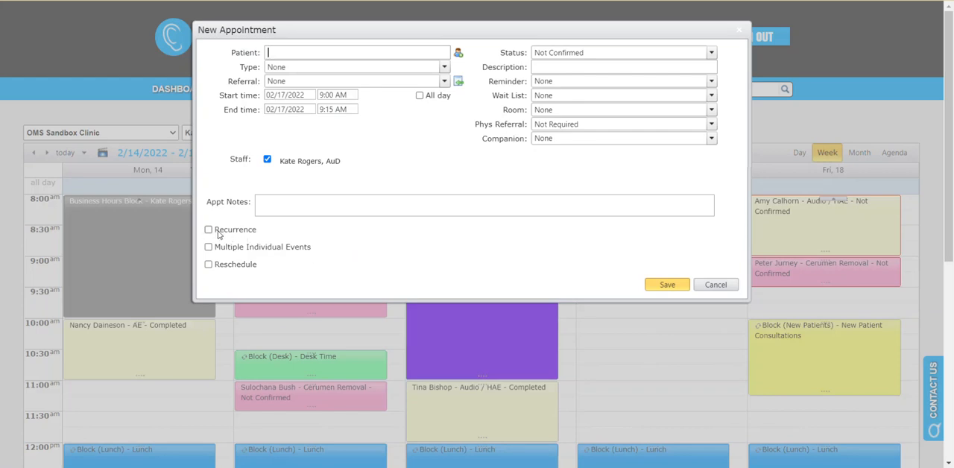
pyautogui.click(253, 233)
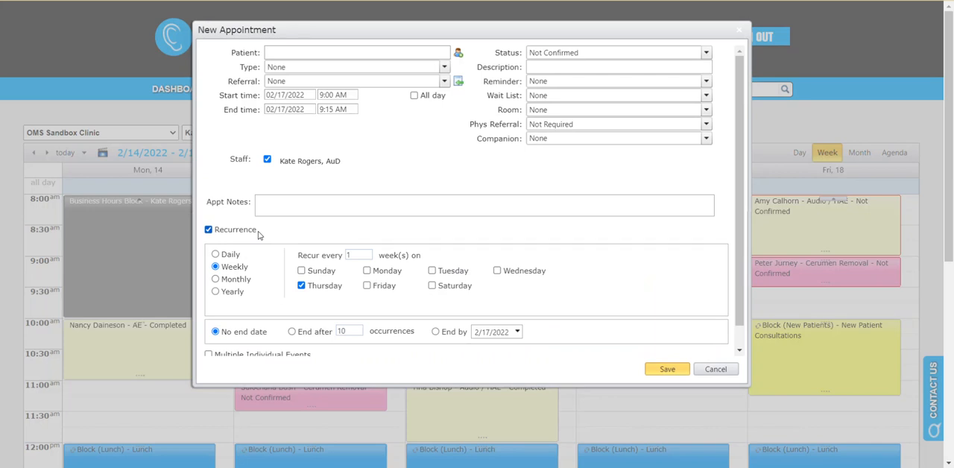
pyautogui.click(212, 232)
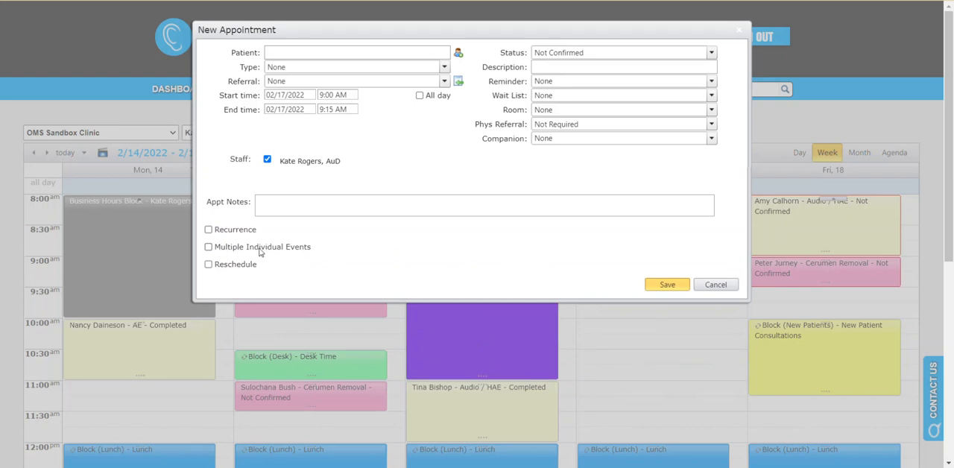
# Examine the Multiple Individual Events options for the new appointment, turn them off again and discard the appointment.
pyautogui.click(310, 251)
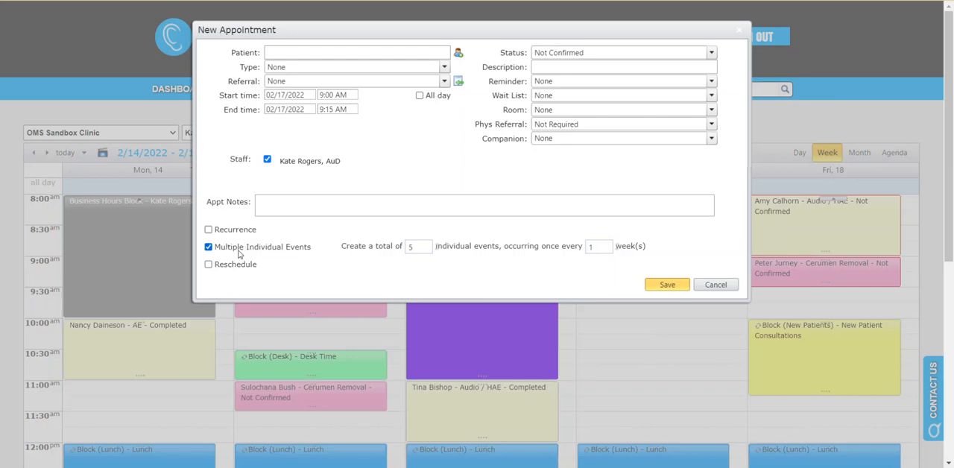
pyautogui.click(209, 248)
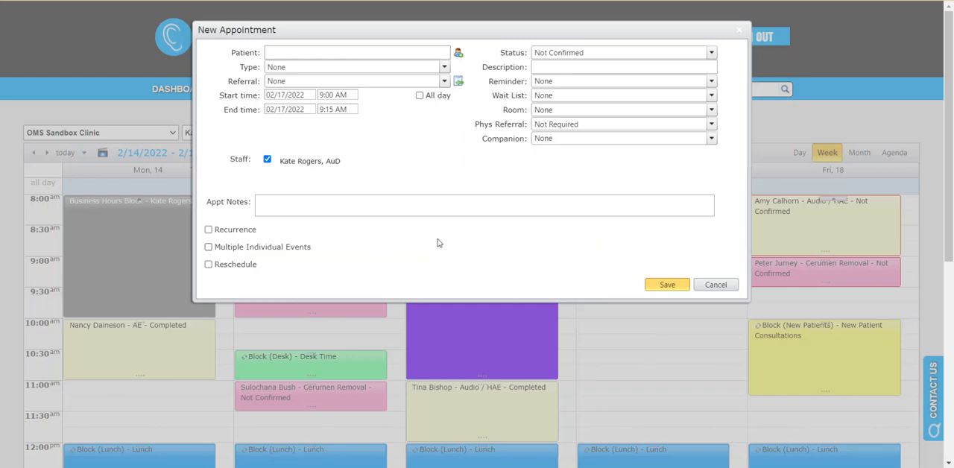
pyautogui.click(717, 285)
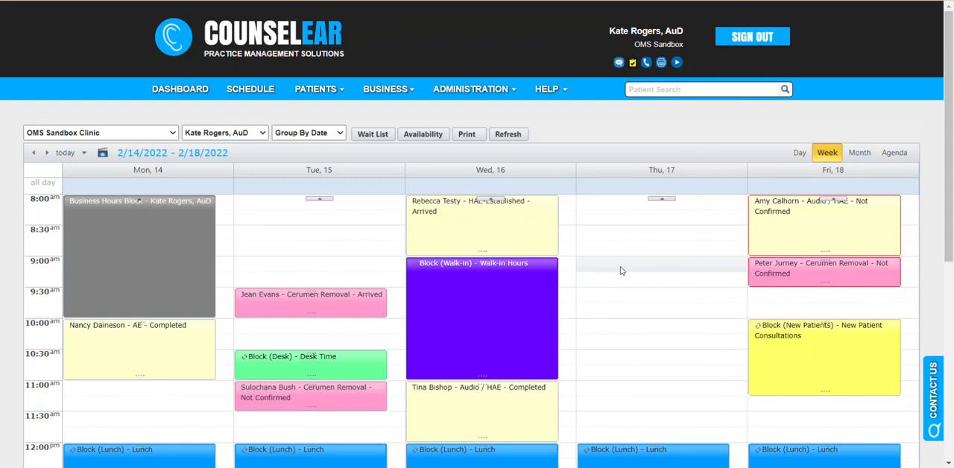
# Examine the quick-add patient fields in a new Thursday 9:30 AM appointment and close it without saving.
pyautogui.click(626, 299)
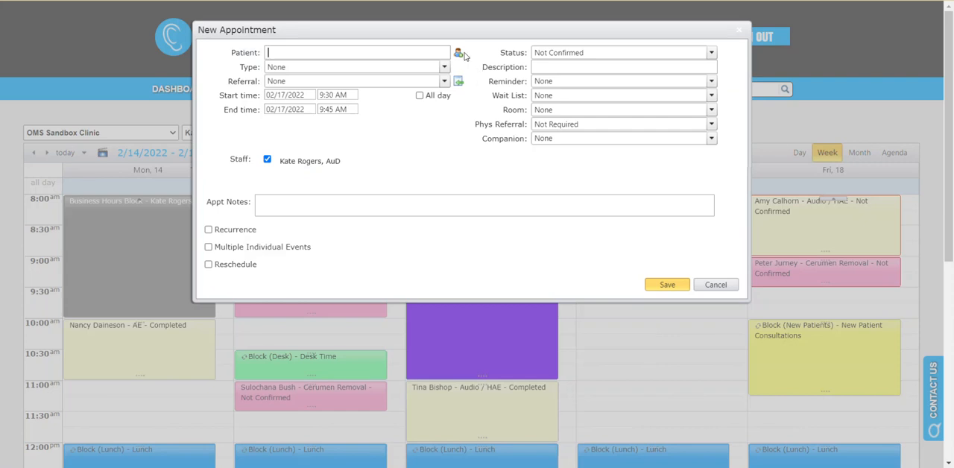
pyautogui.click(459, 56)
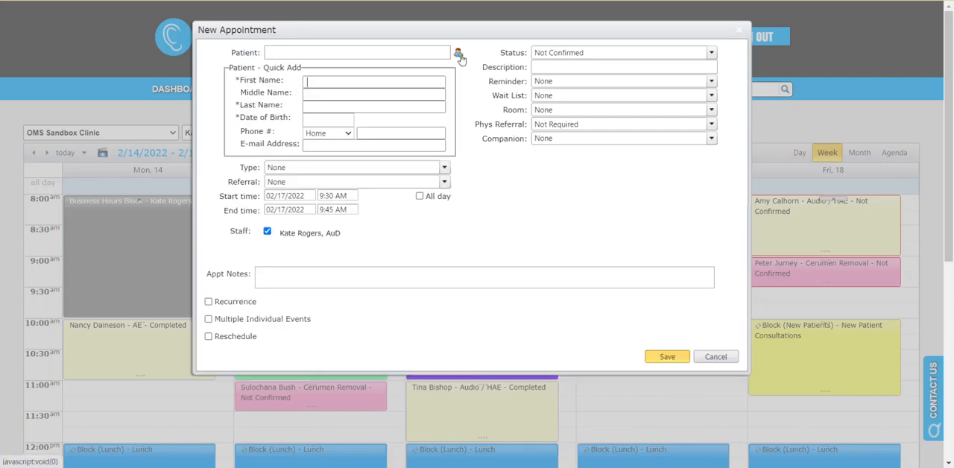
pyautogui.click(421, 79)
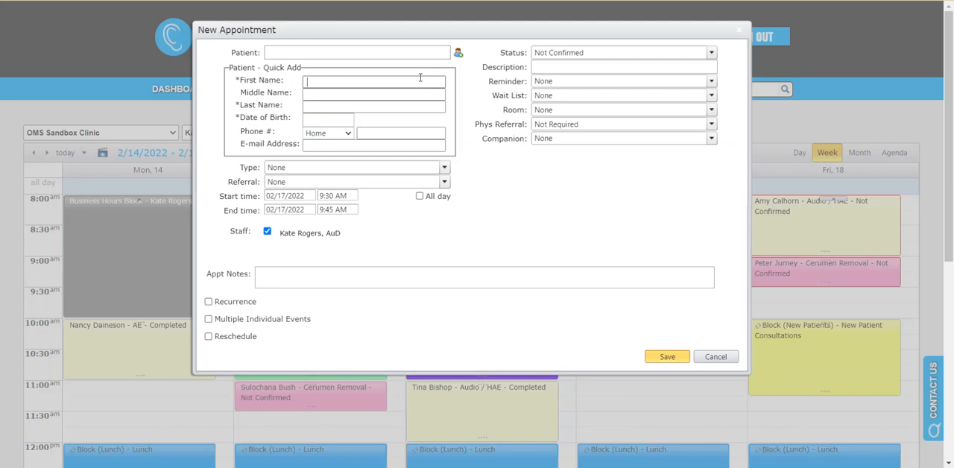
pyautogui.click(708, 358)
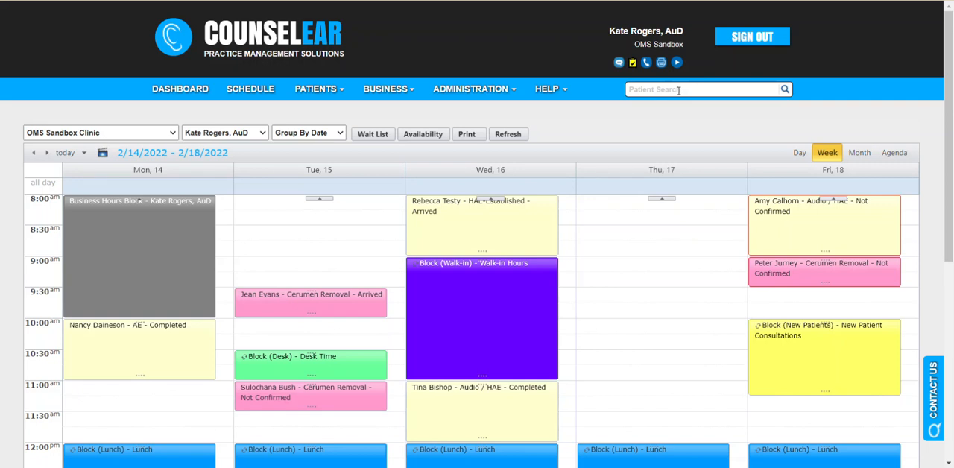
# Start a new Thursday, February 17 appointment at 9:30 AM and quick-add a patient with first name, last name and date of birth.
pyautogui.doubleClick(616, 304)
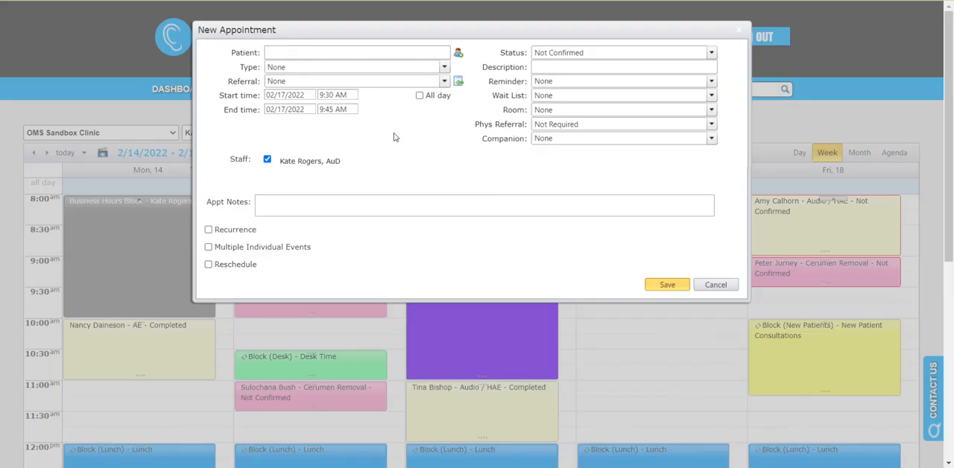
pyautogui.click(459, 54)
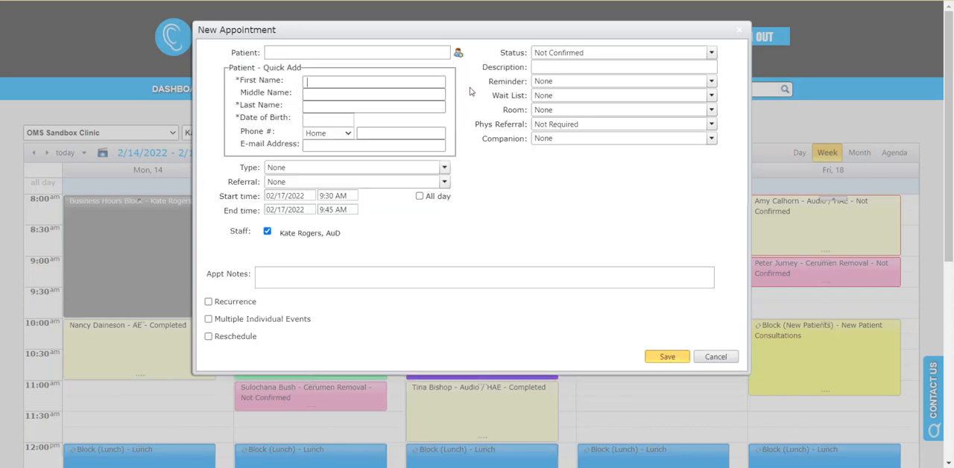
pyautogui.press('Tab')
pyautogui.press('Tab')
pyautogui.press('Tab')
# Fill in the new patient's home phone number and e-mail address.
pyautogui.press('Tab')
pyautogui.write('(555) 511-1122')
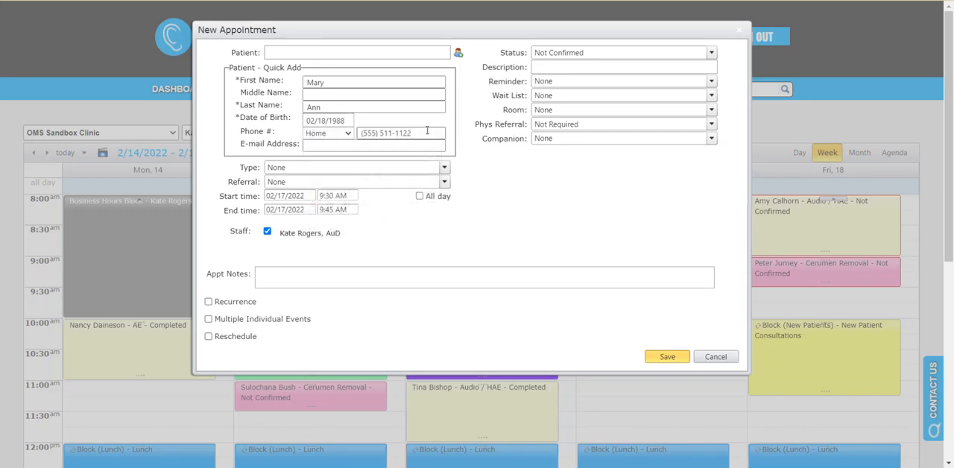
pyautogui.click(397, 146)
pyautogui.write('email8383@')
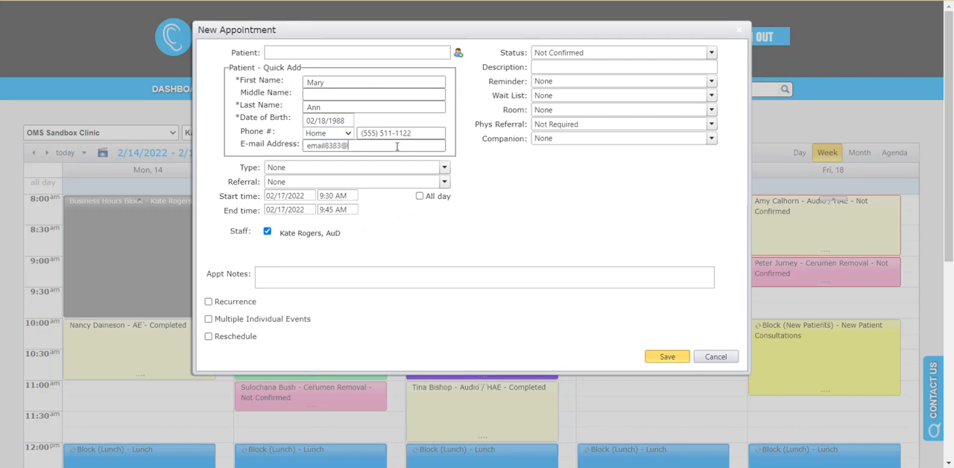
pyautogui.write('test.com')
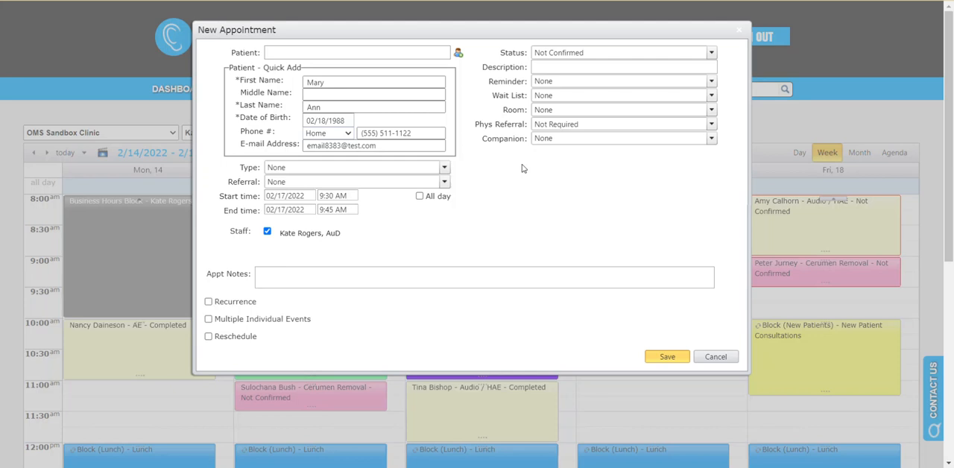
# Set the new patient's appointment type to AE and the referral source to Newspaper.
pyautogui.click(445, 167)
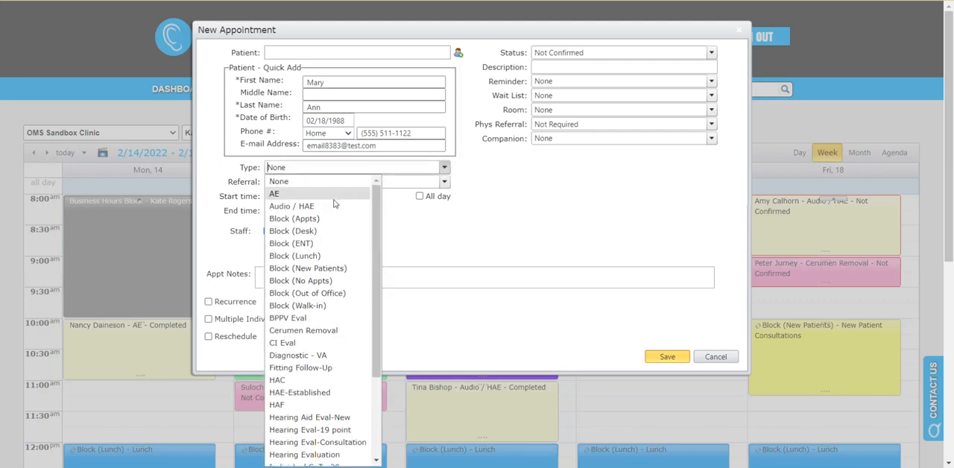
pyautogui.click(334, 196)
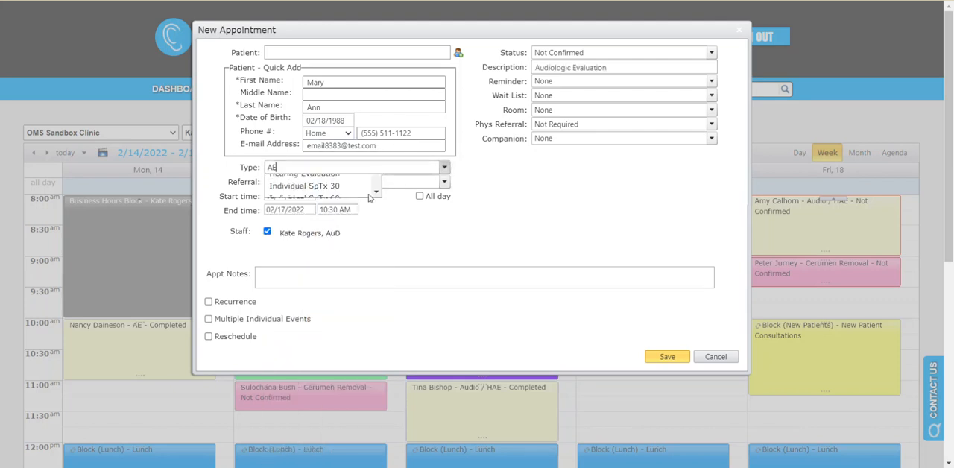
pyautogui.click(444, 182)
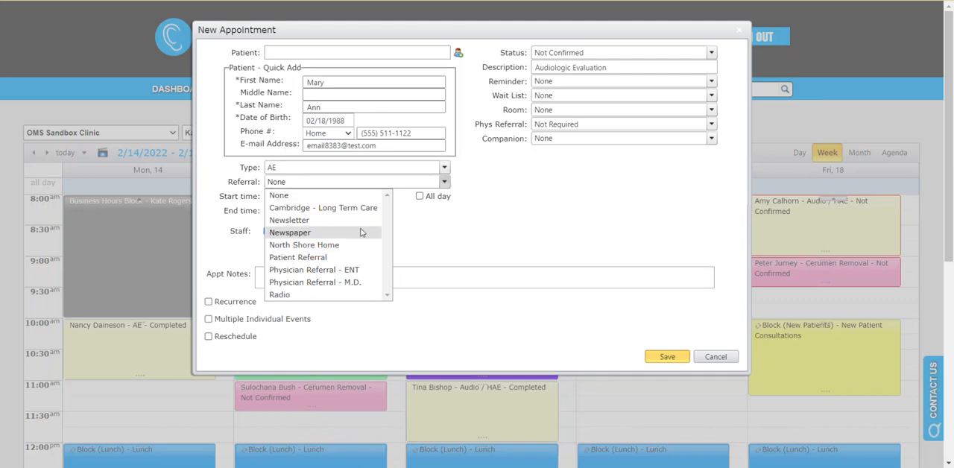
pyautogui.click(373, 232)
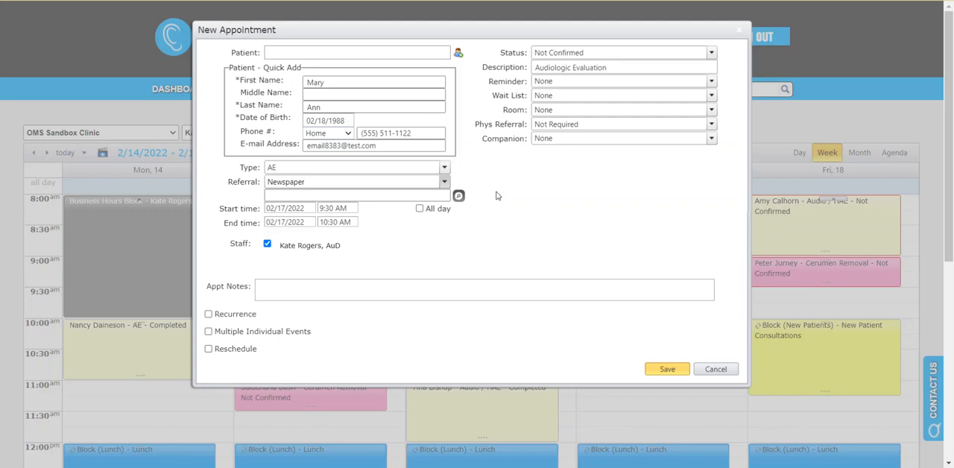
# Save the new patient's appointment, proceeding with the new patient record despite possible duplicates.
pyautogui.click(664, 370)
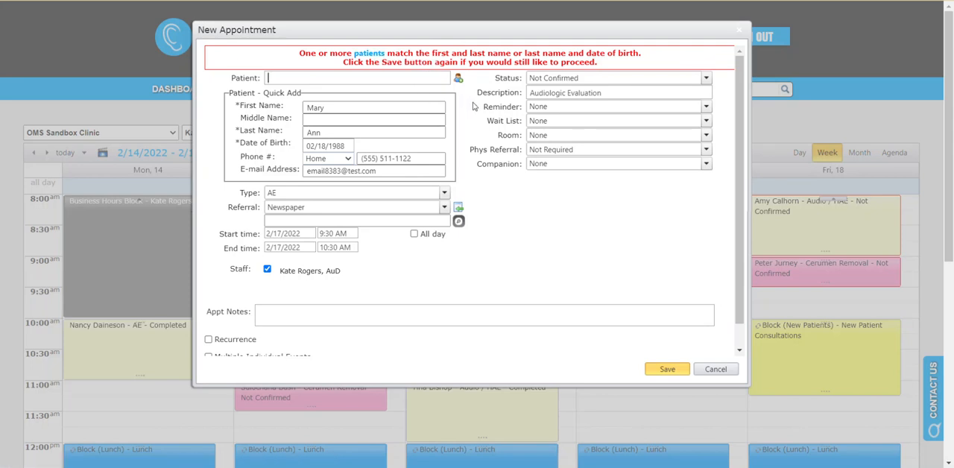
pyautogui.click(425, 132)
pyautogui.click(409, 121)
pyautogui.click(657, 371)
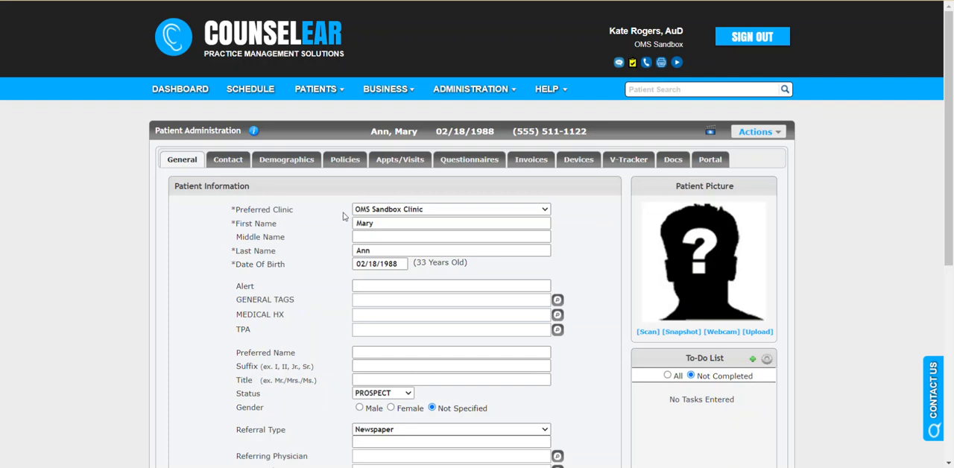
# Review the new patient's contact details, appointments and general information in the patient record, and return to the schedule.
pyautogui.click(229, 161)
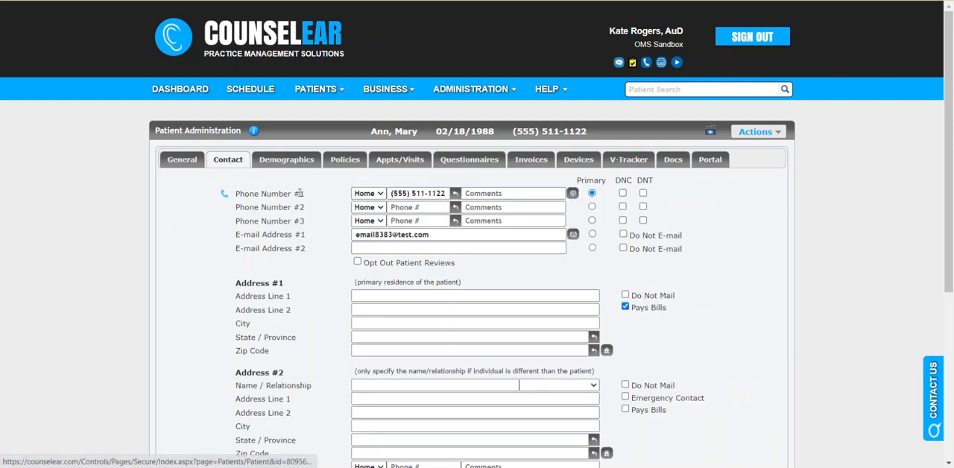
pyautogui.click(401, 160)
pyautogui.click(407, 227)
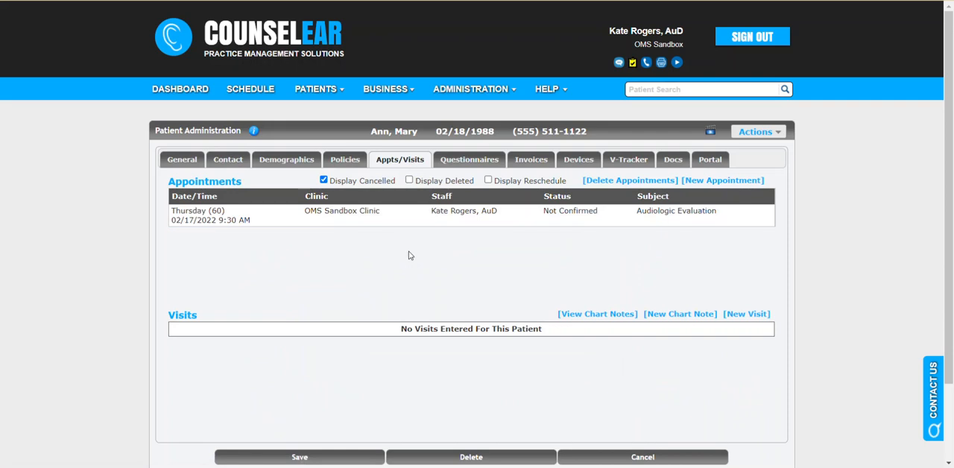
pyautogui.click(191, 162)
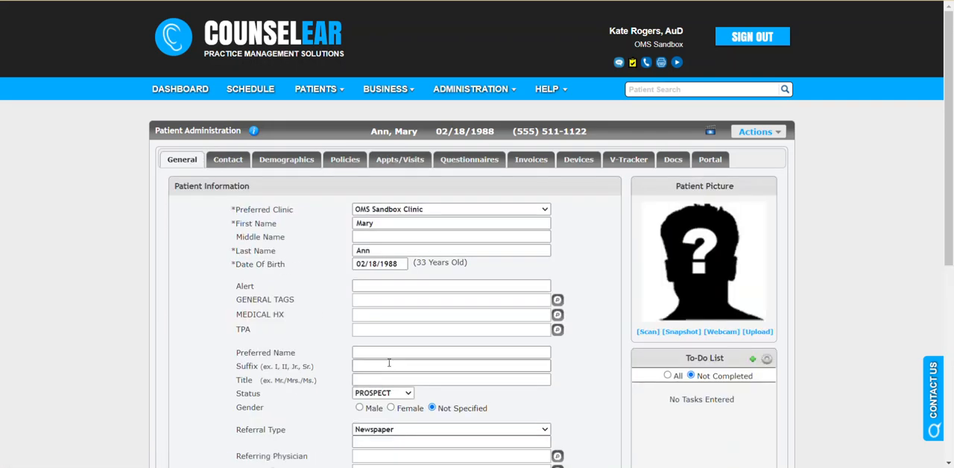
pyautogui.scroll(-1, 312, 366)
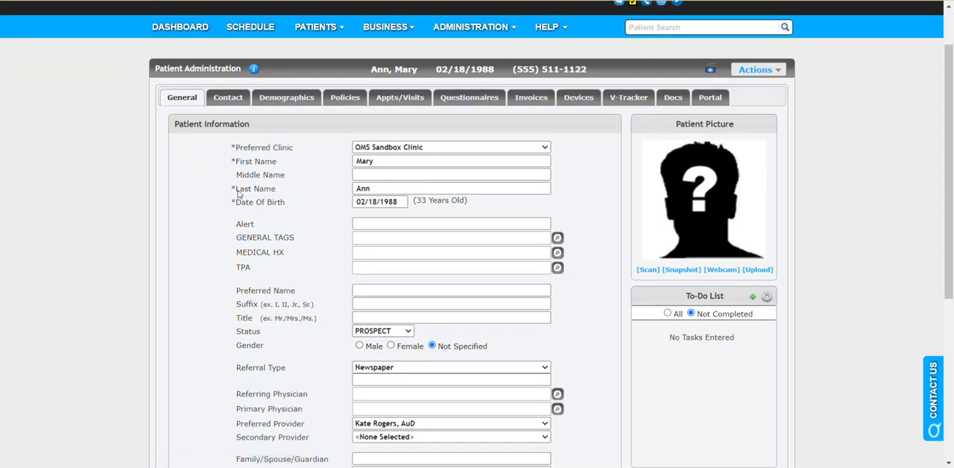
pyautogui.click(229, 98)
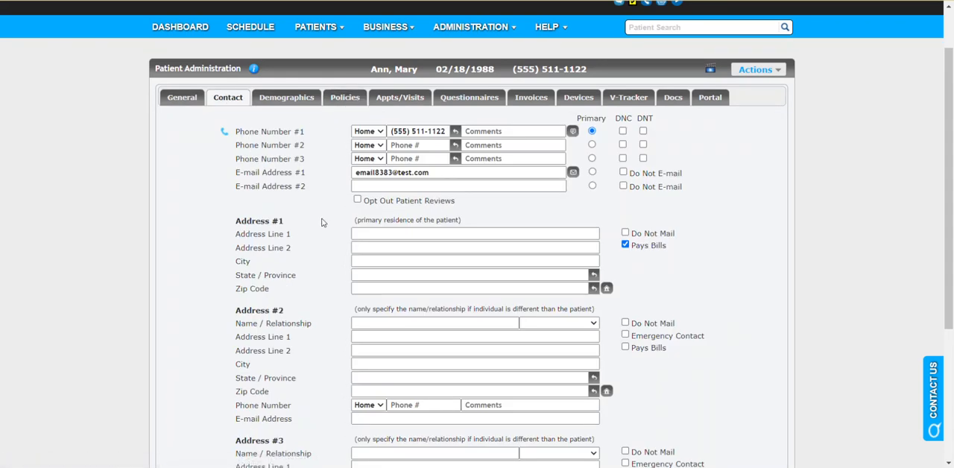
pyautogui.scroll(1, 323, 223)
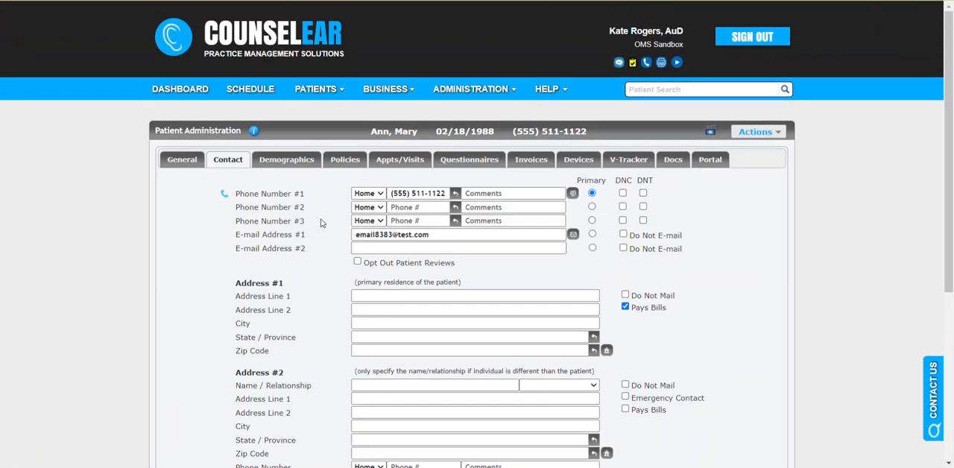
pyautogui.click(258, 99)
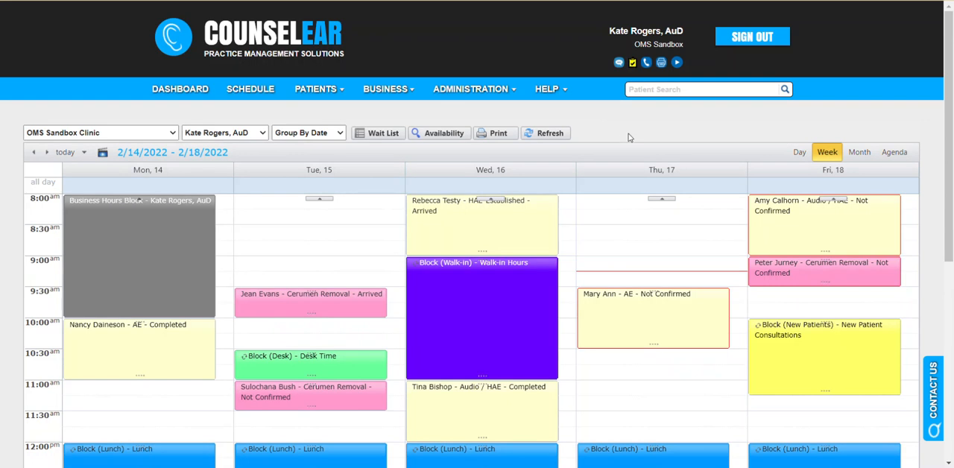
# Create a Thursday, February 17 appointment from 11:00 AM to 1:00 PM with the description Dentist and no patient or type.
pyautogui.scroll(-1, 630, 136)
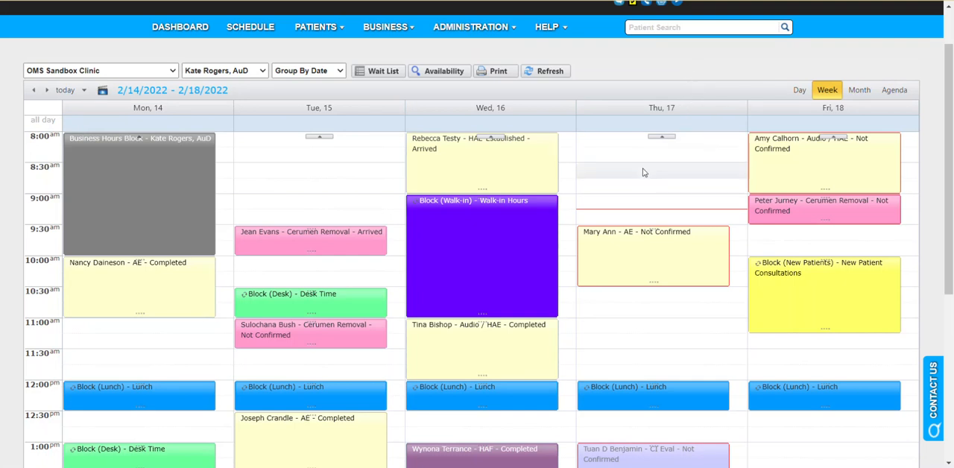
pyautogui.scroll(-1, 646, 170)
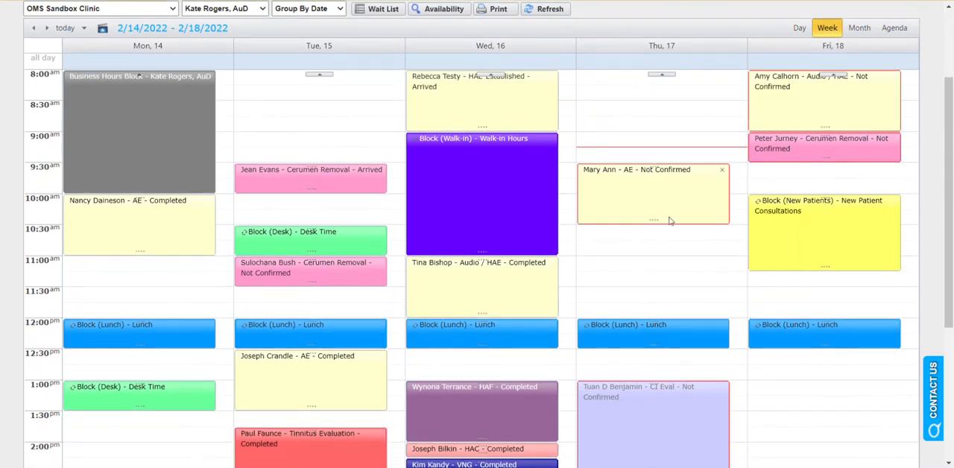
pyautogui.doubleClick(616, 268)
pyautogui.click(578, 71)
pyautogui.write('Dentist')
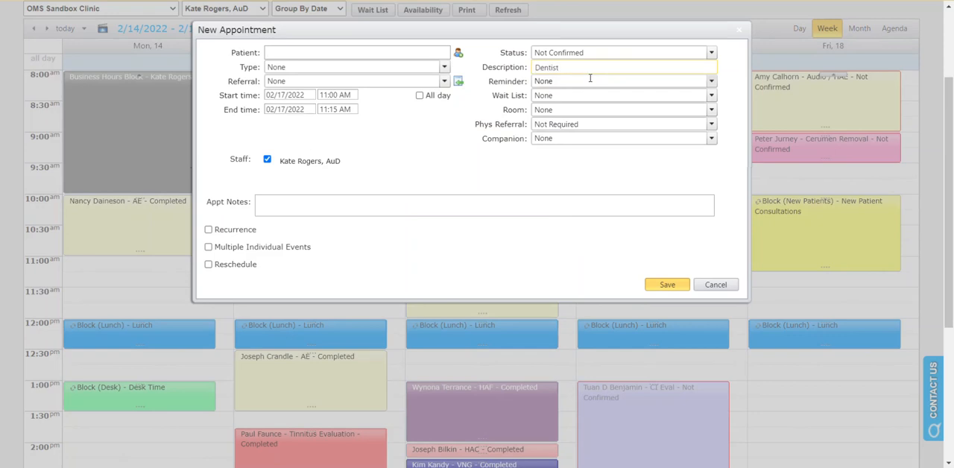
pyautogui.click(337, 109)
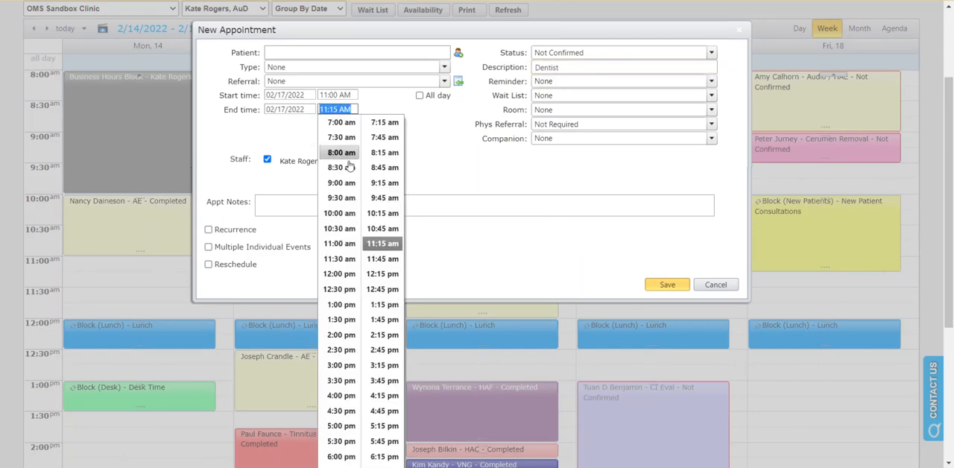
pyautogui.click(341, 304)
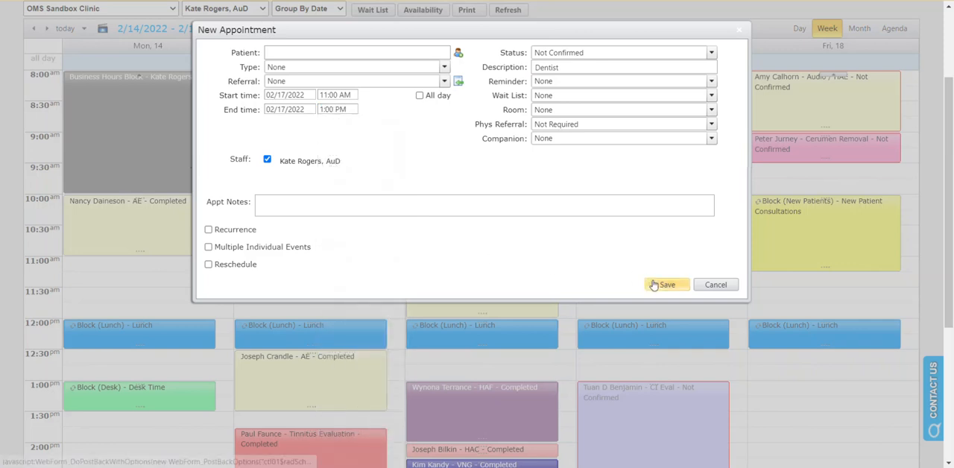
pyautogui.click(555, 68)
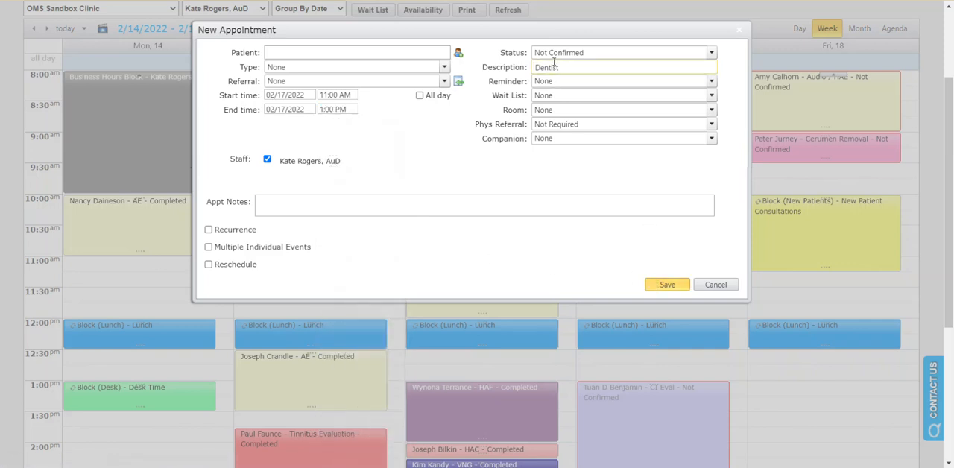
pyautogui.click(654, 286)
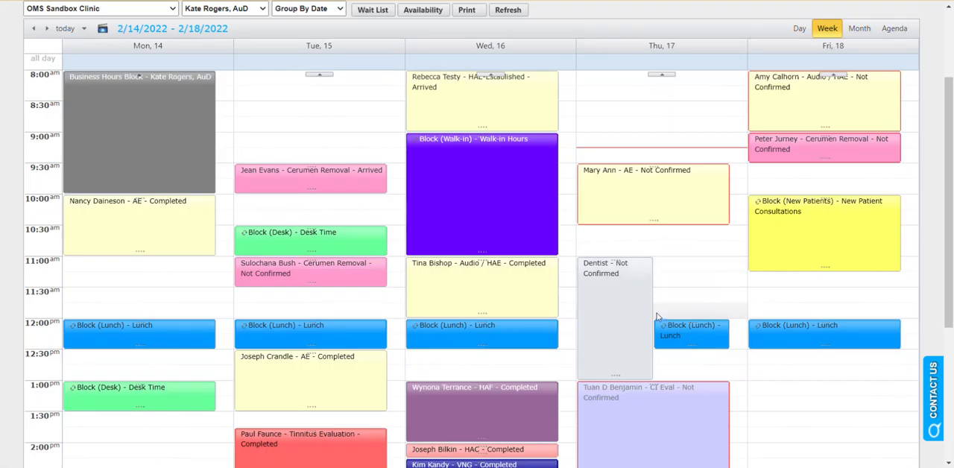
# Delete the Thursday Dentist appointment from the schedule.
pyautogui.click(646, 266)
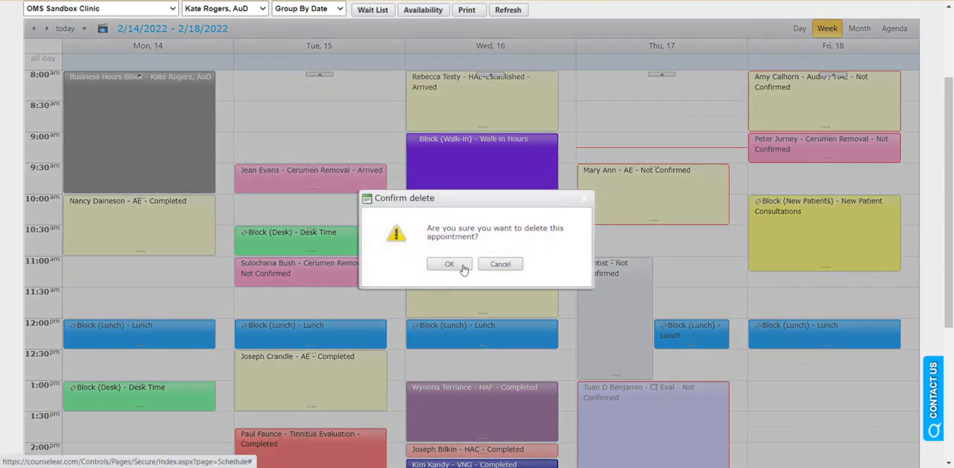
pyautogui.click(450, 265)
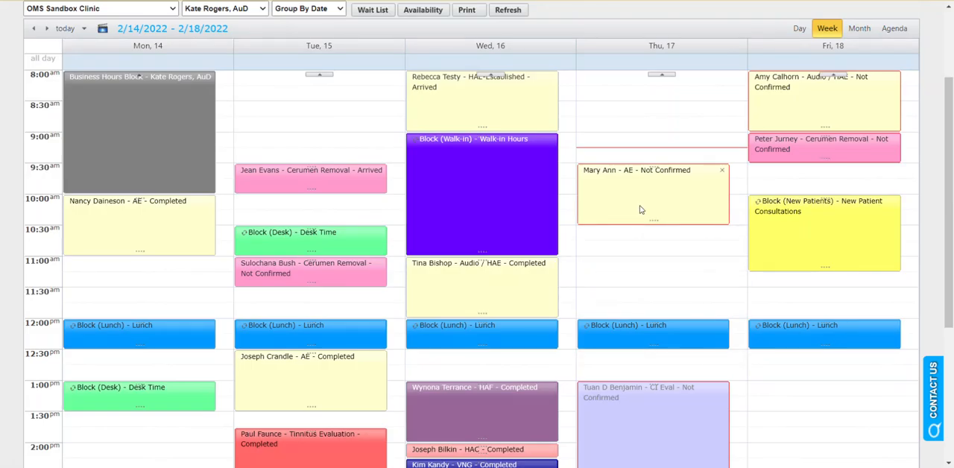
# Open the Thursday 9:30 AM AE appointment, review its available status options, and close it without saving.
pyautogui.moveTo(640, 210)
pyautogui.moveTo(719, 176)
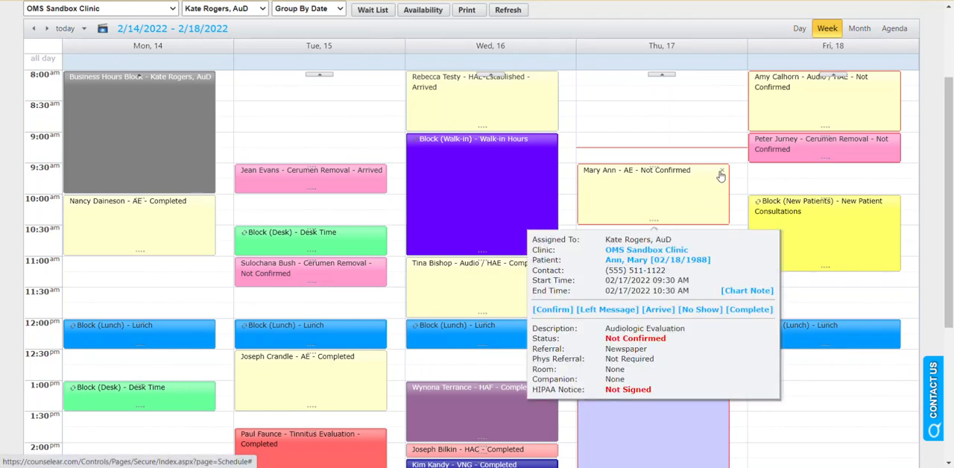
pyautogui.doubleClick(681, 202)
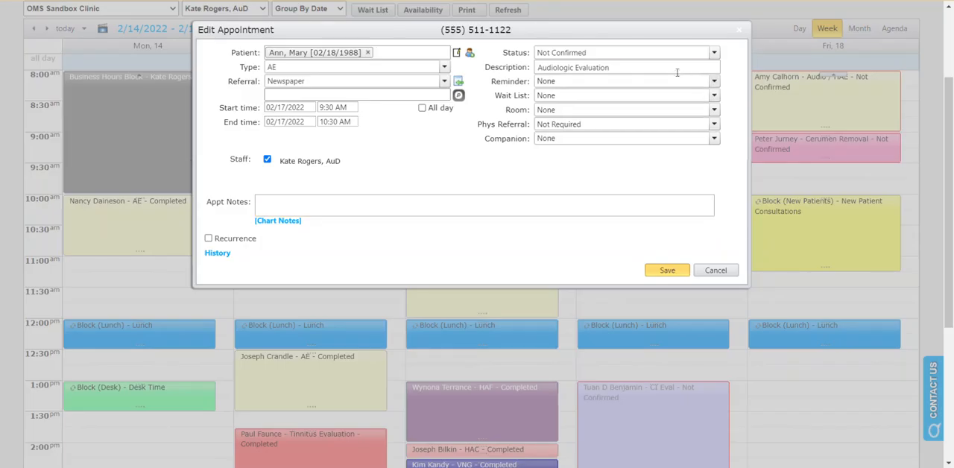
pyautogui.click(715, 52)
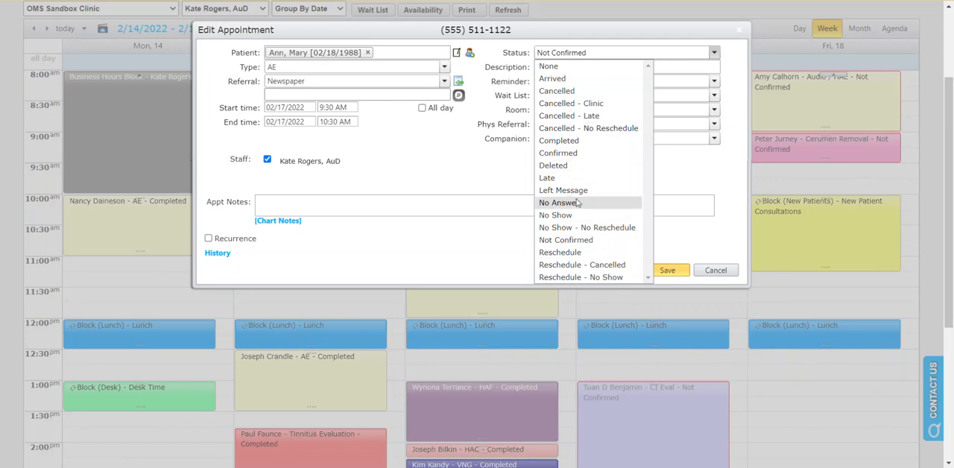
pyautogui.click(677, 175)
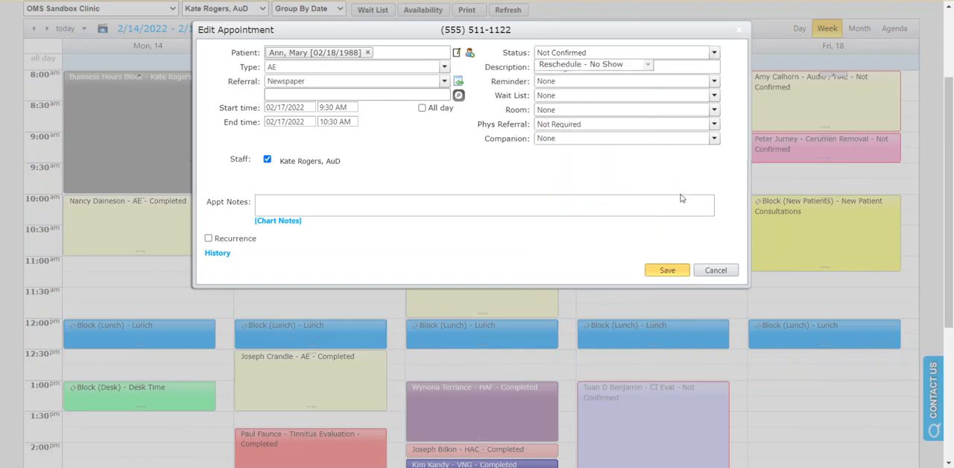
pyautogui.click(716, 270)
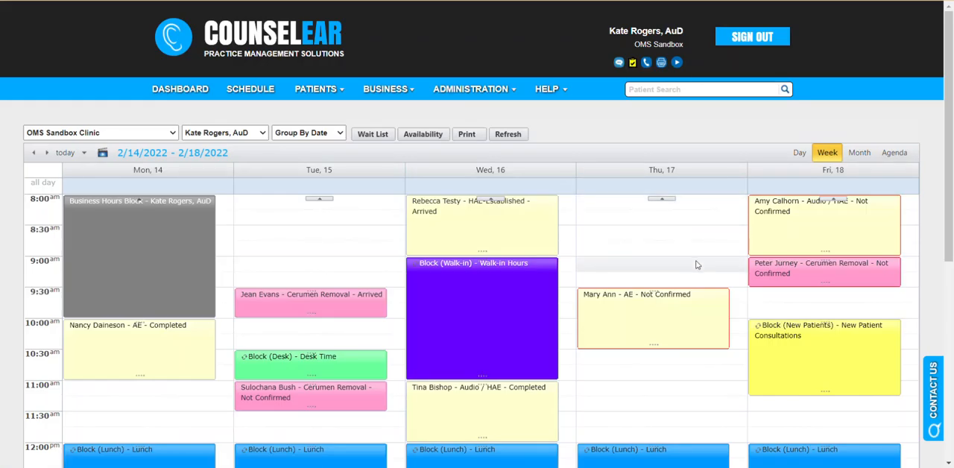
# Start a new Friday, February 18 appointment at 1:00 PM with type Block (Desk) and end time 2:00 PM.
pyautogui.scroll(-2, 716, 257)
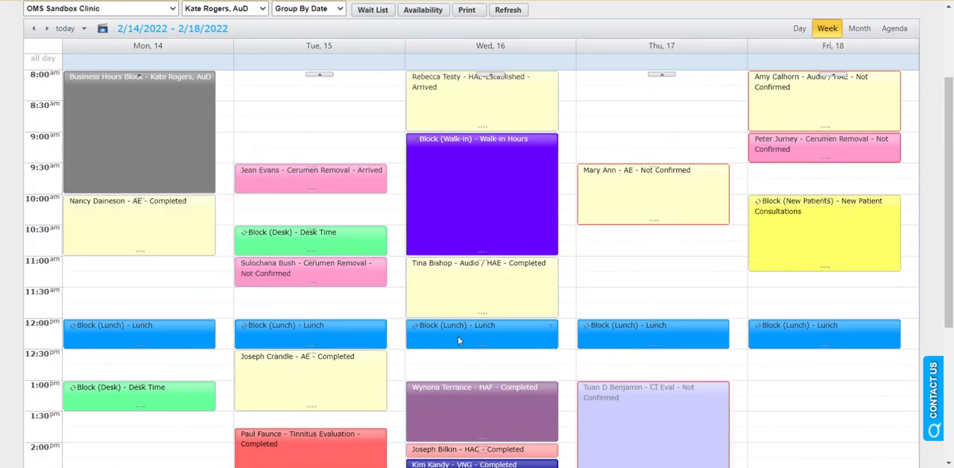
pyautogui.moveTo(755, 337)
pyautogui.moveTo(594, 339)
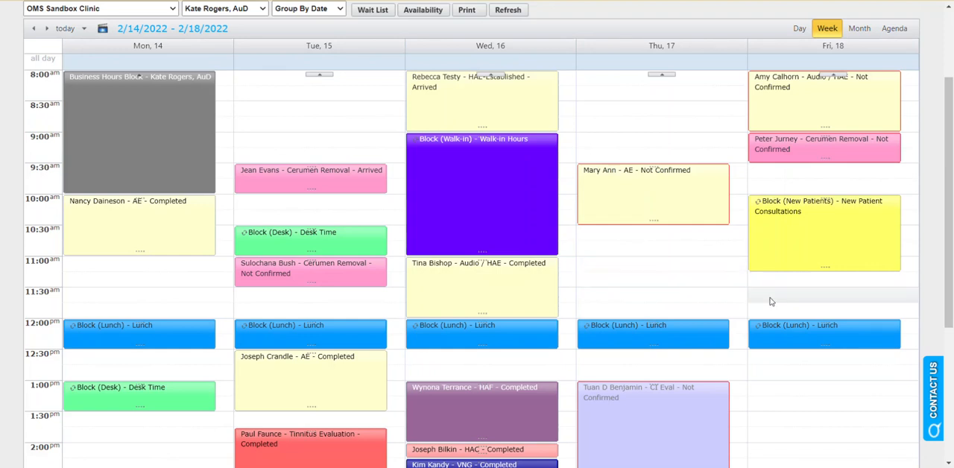
pyautogui.scroll(-1, 776, 298)
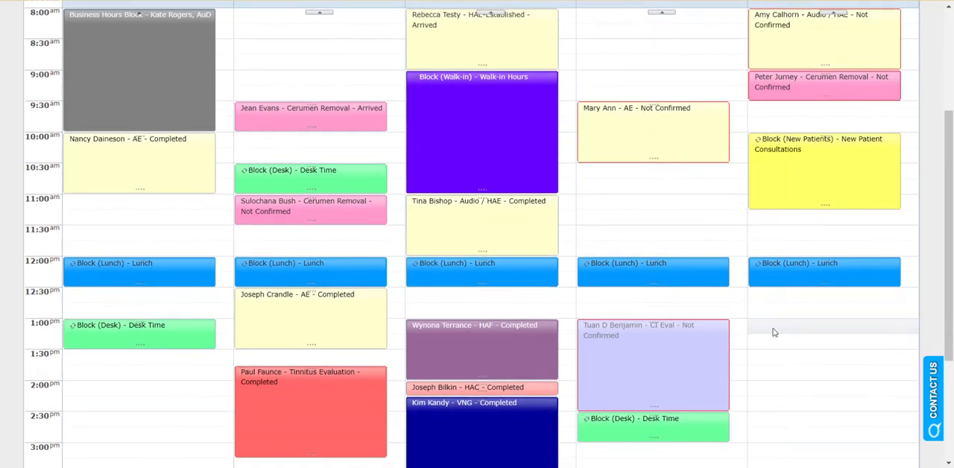
pyautogui.doubleClick(773, 333)
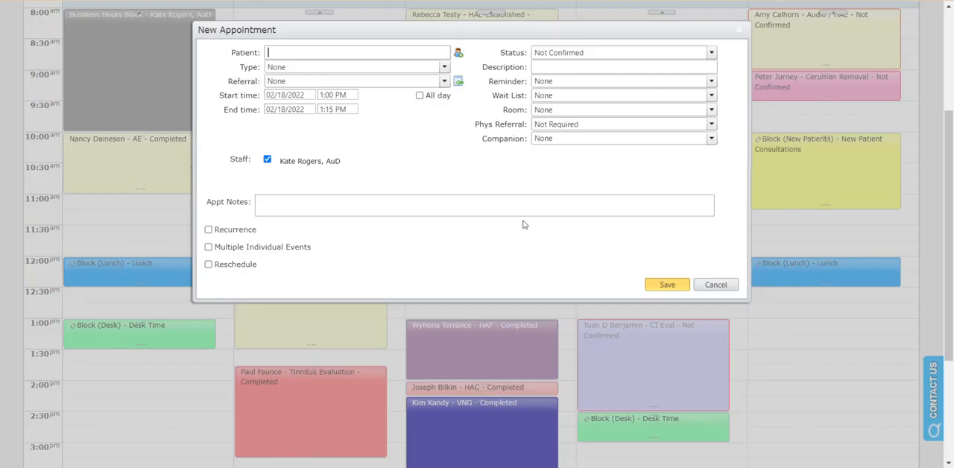
pyautogui.click(444, 68)
pyautogui.scroll(3, 319, 109)
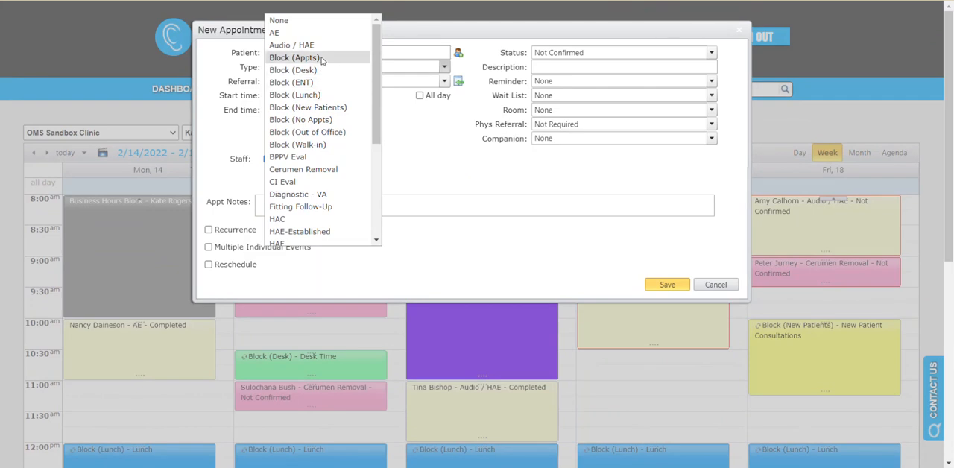
pyautogui.click(560, 65)
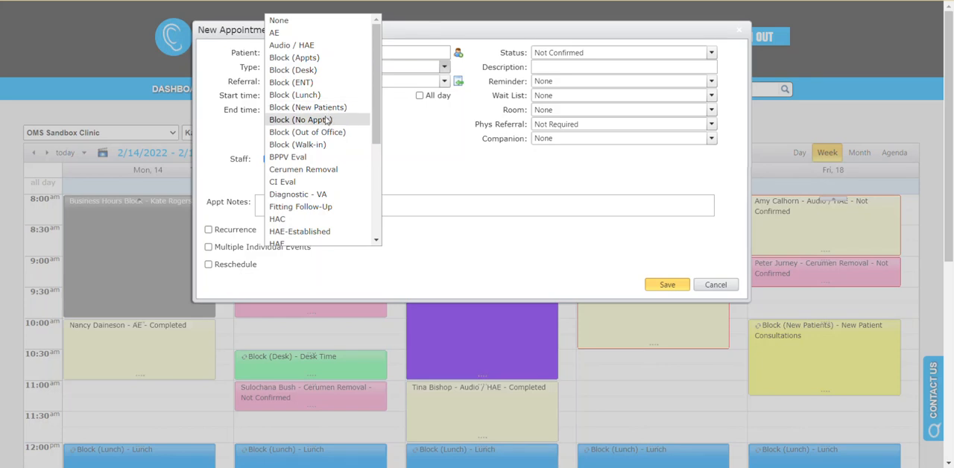
pyautogui.click(328, 70)
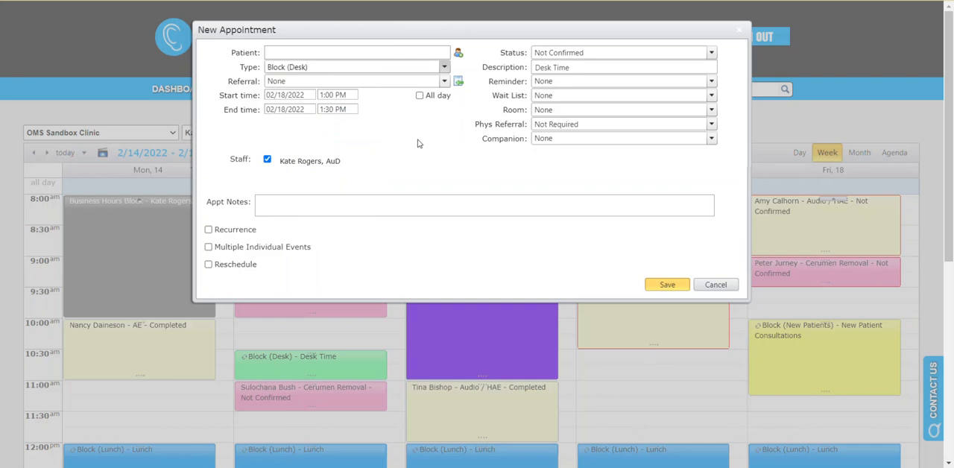
pyautogui.click(333, 110)
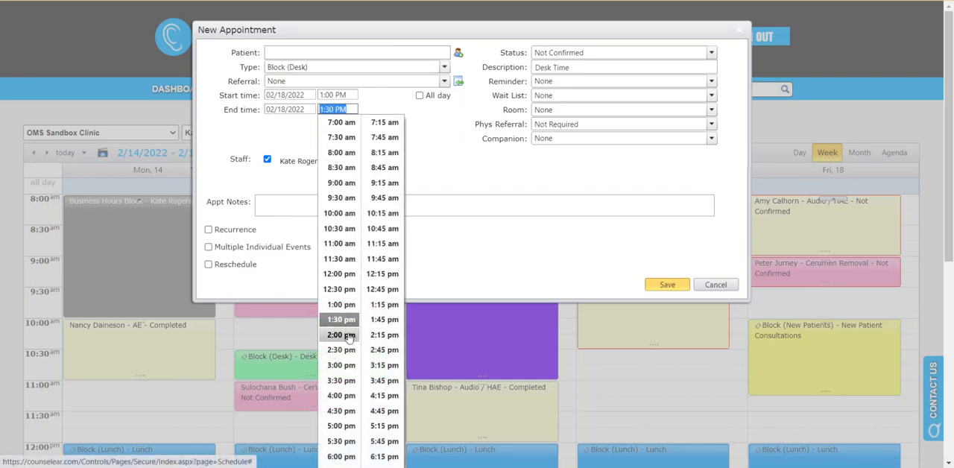
pyautogui.click(350, 339)
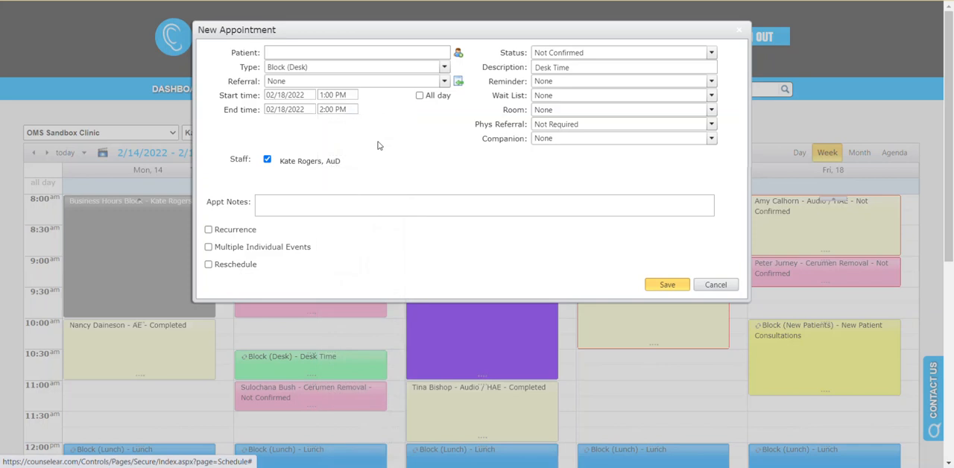
# Make the Friday desk block recur every week on Friday with no end date, save it, and check it on the schedule.
pyautogui.click(208, 230)
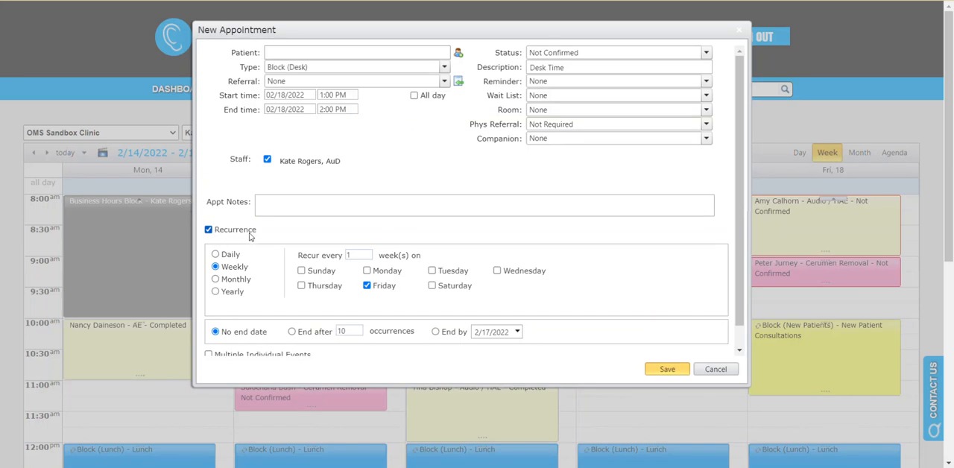
pyautogui.click(215, 267)
pyautogui.click(666, 369)
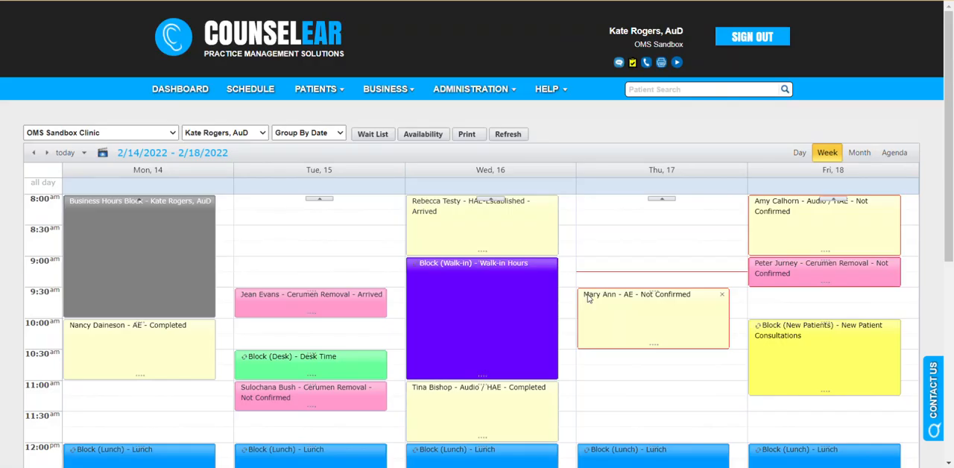
pyautogui.scroll(-2, 703, 313)
pyautogui.scroll(-3, 704, 313)
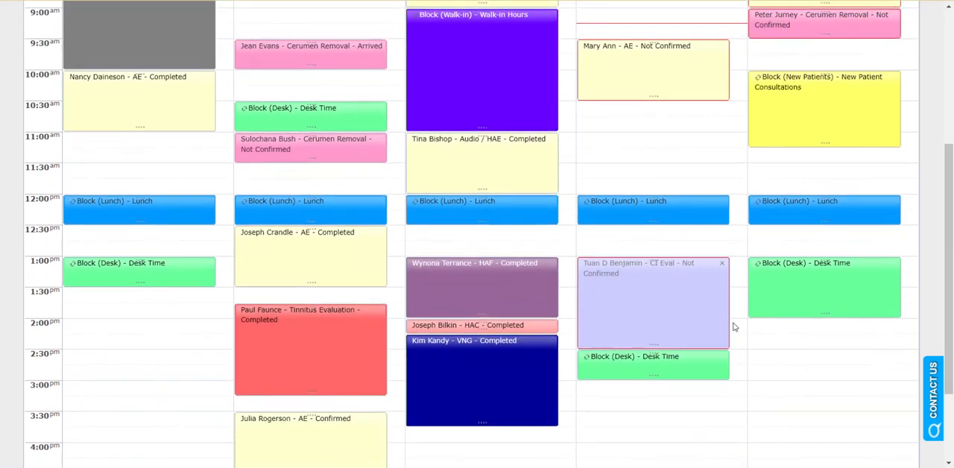
pyautogui.moveTo(811, 281)
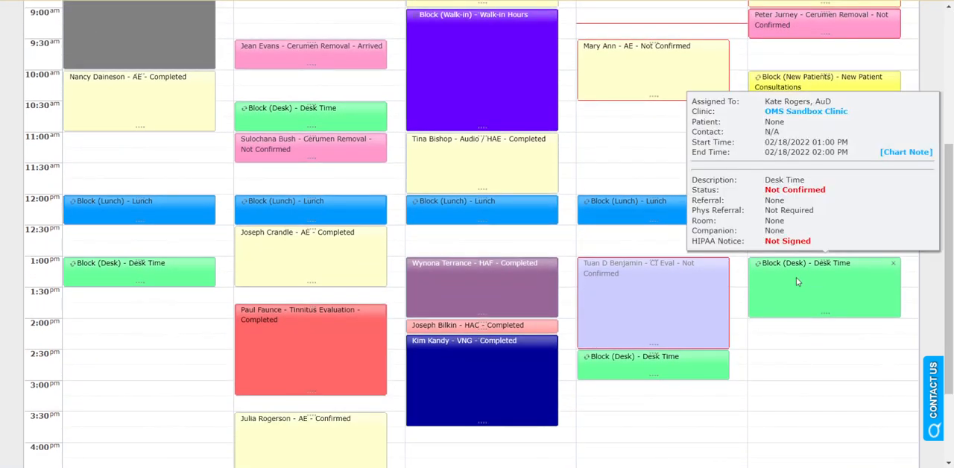
pyautogui.scroll(2, 748, 281)
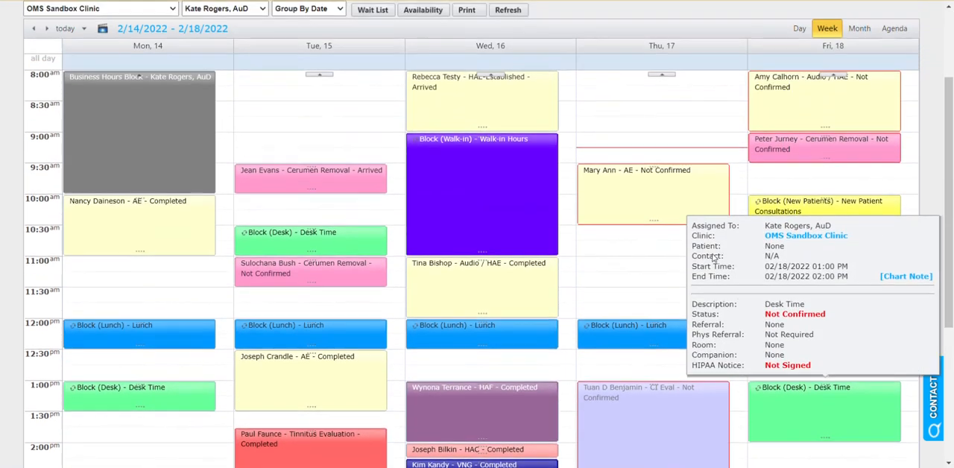
# Go to the week of February 21–25 and review the resize choices for Friday's recurring 1:00 PM desk block without applying them.
pyautogui.click(46, 29)
pyautogui.scroll(-1, 815, 319)
pyautogui.moveTo(825, 339)
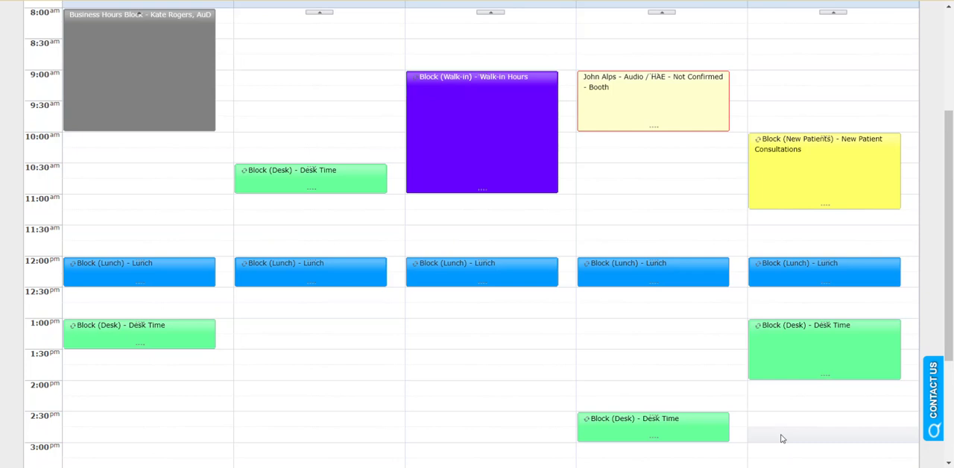
pyautogui.moveTo(825, 375); pyautogui.dragTo(826, 359)
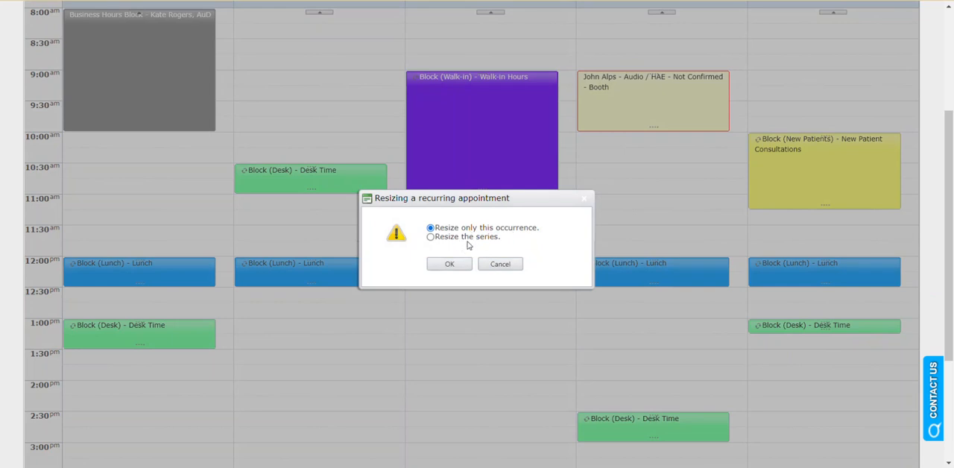
pyautogui.click(496, 264)
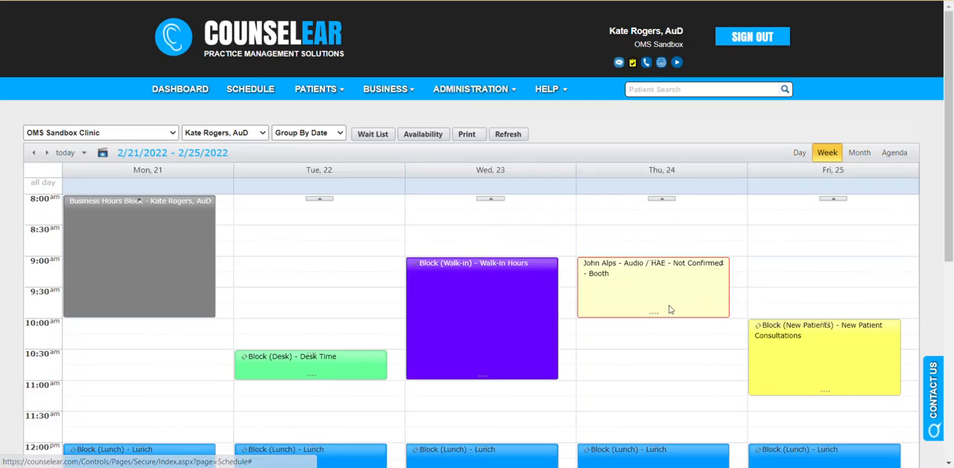
# Review the deletion choices for Friday's recurring 1:00 PM desk block and cancel the deletion.
pyautogui.scroll(-3, 805, 355)
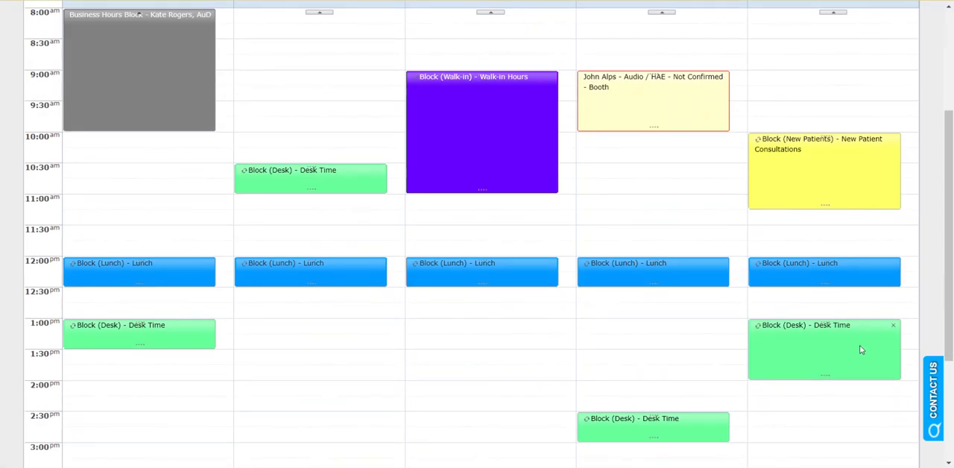
pyautogui.click(893, 326)
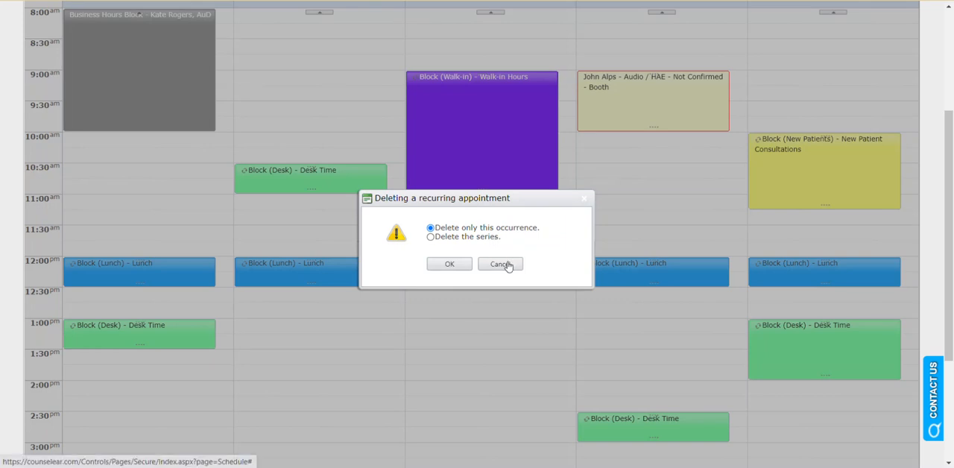
pyautogui.click(501, 265)
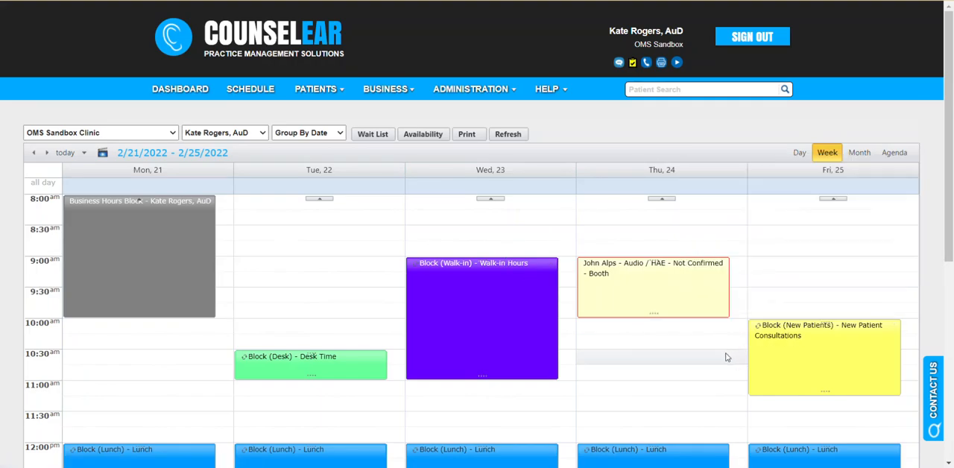
# Check the details of Friday's New Patient Consultations block and look over the week's other reserved blocks.
pyautogui.scroll(-3, 727, 357)
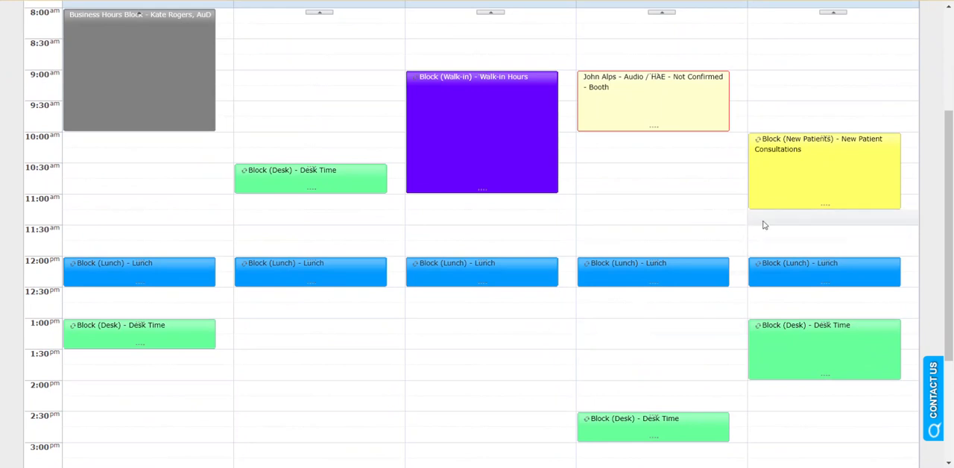
pyautogui.moveTo(783, 199)
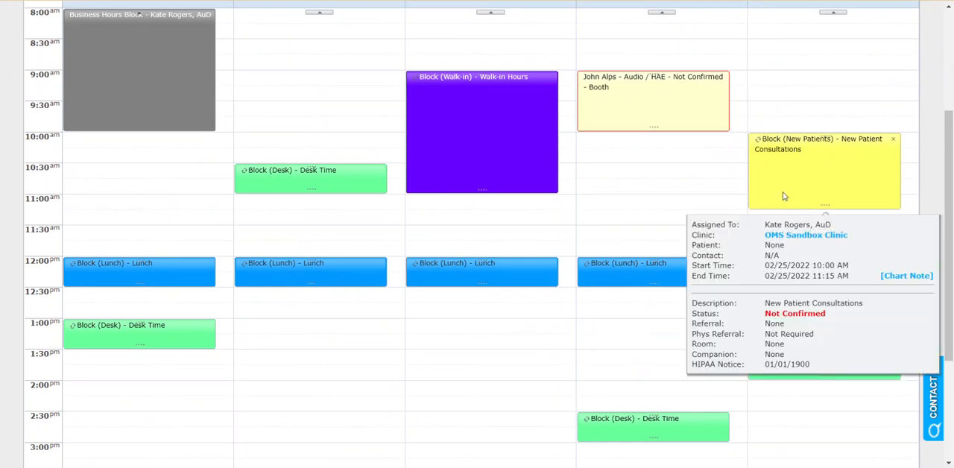
pyautogui.scroll(2, 706, 198)
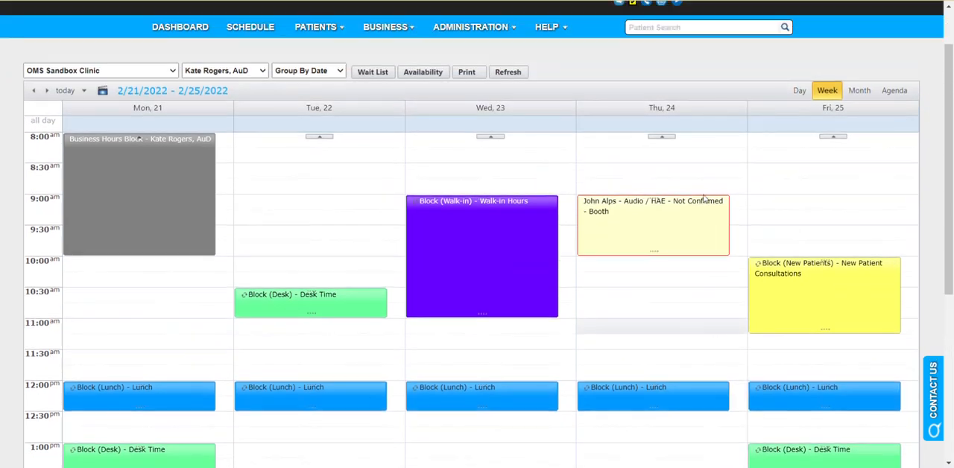
pyautogui.scroll(1, 705, 197)
pyautogui.moveTo(705, 199)
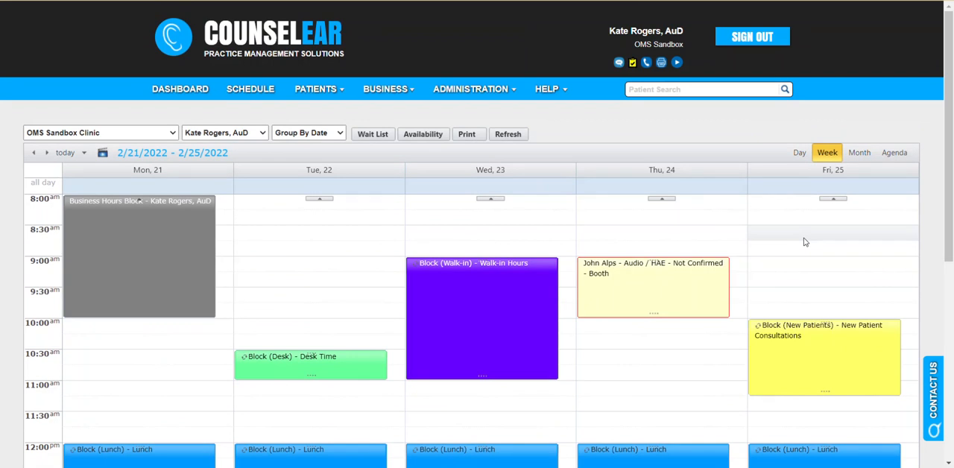
pyautogui.moveTo(443, 275)
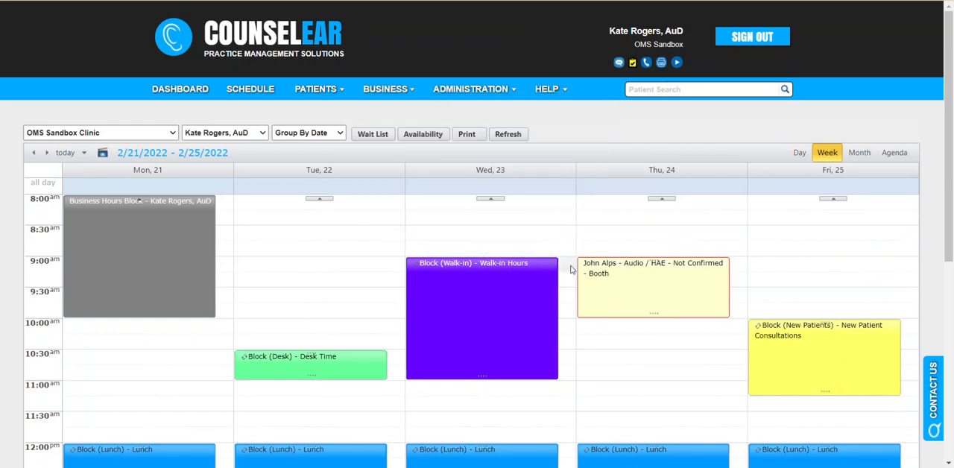
# Open the new appointment form for Wednesday, February 23 at 9:30 AM beside the walk-in block, and close it without saving.
pyautogui.click(571, 304)
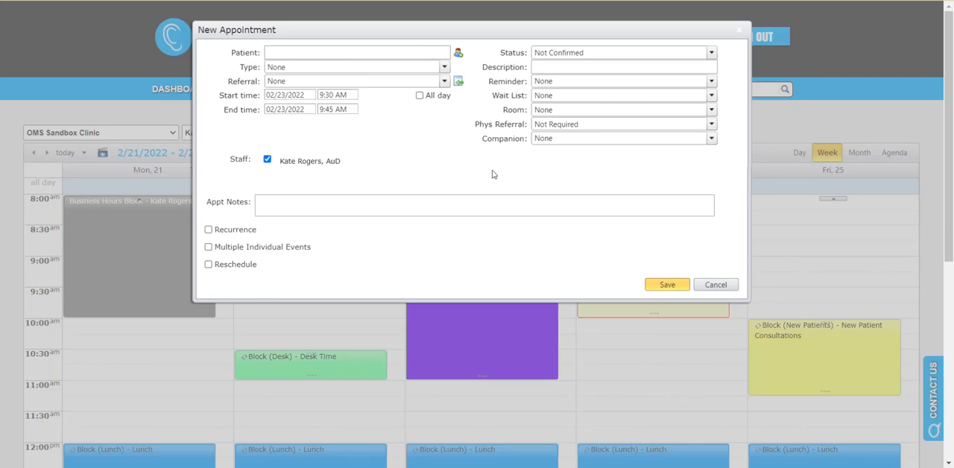
pyautogui.click(710, 285)
pyautogui.scroll(-2, 671, 272)
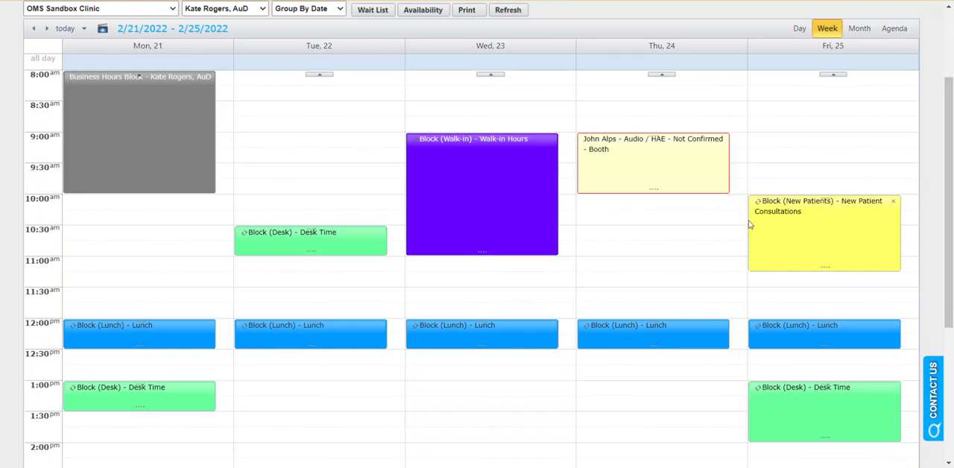
pyautogui.scroll(2, 658, 238)
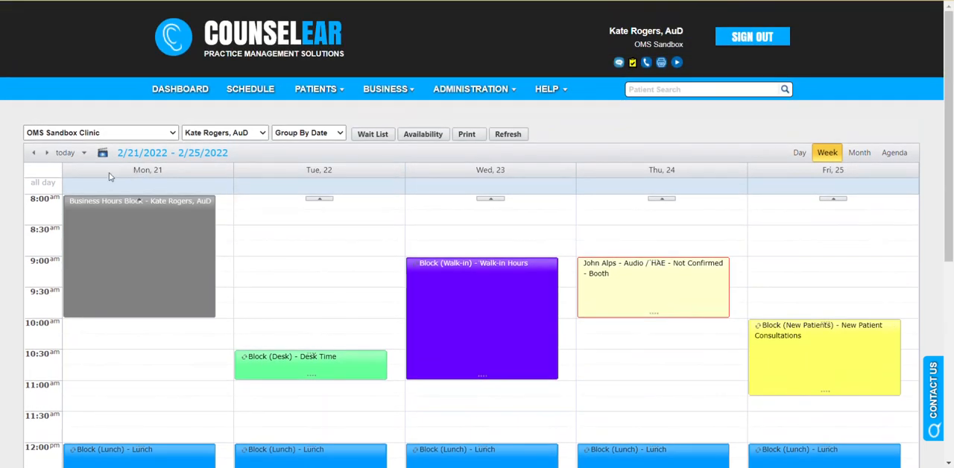
# Return to the week of February 14–18 and turn on Privacy Mode for the schedule.
pyautogui.click(34, 152)
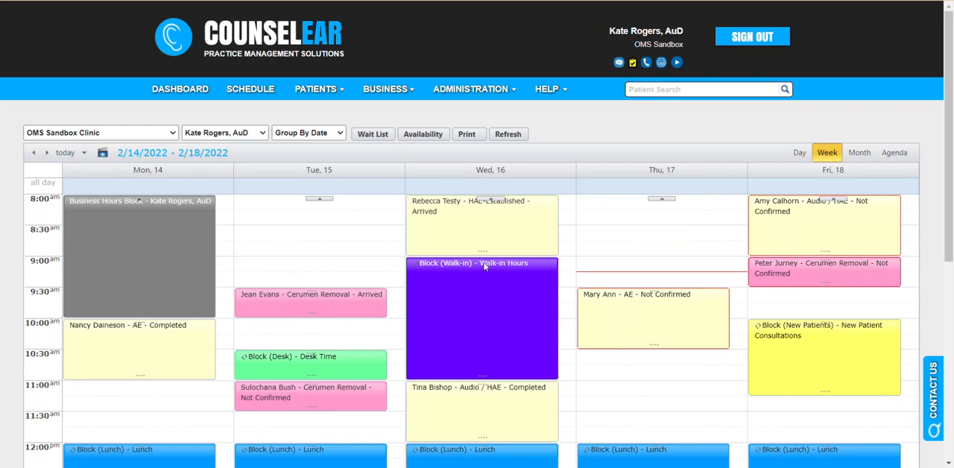
pyautogui.moveTo(448, 281)
pyautogui.scroll(-5, 414, 356)
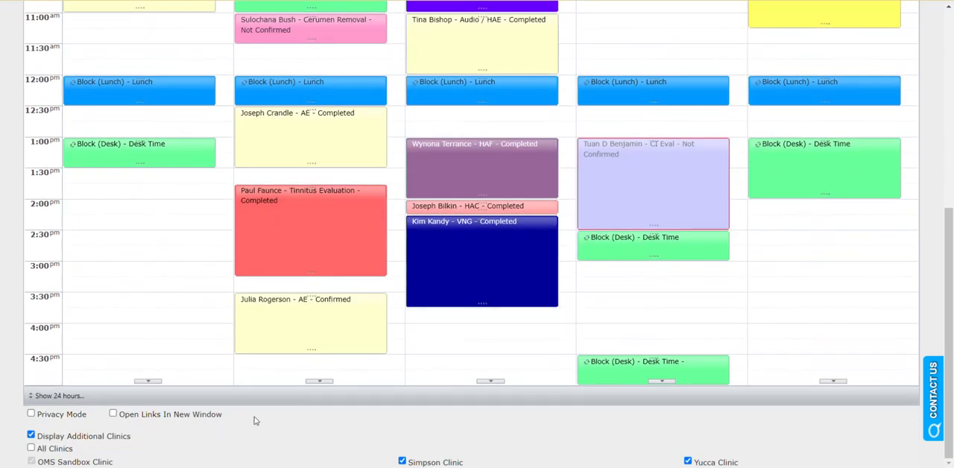
pyautogui.moveTo(39, 421); pyautogui.dragTo(96, 421)
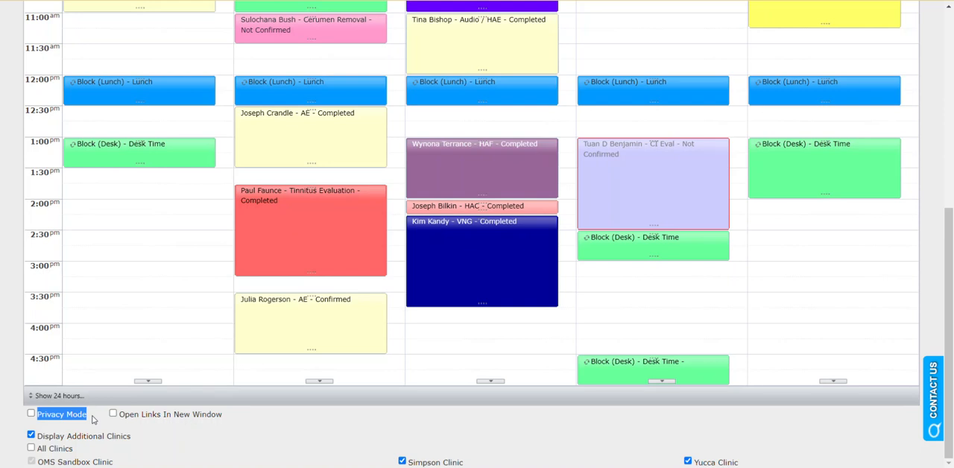
pyautogui.click(31, 415)
# Check the details of Tuesday's 3:30 PM AE appointment in Privacy Mode, and turn Privacy Mode off.
pyautogui.moveTo(344, 344)
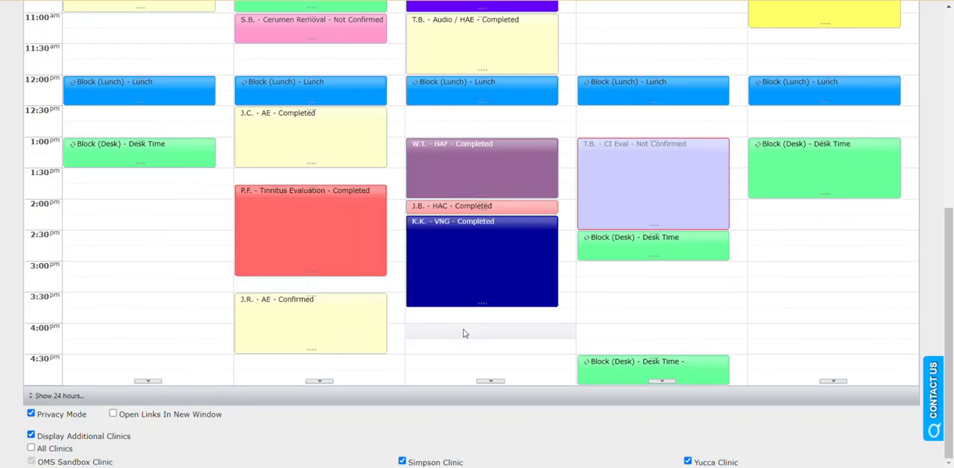
pyautogui.moveTo(248, 310)
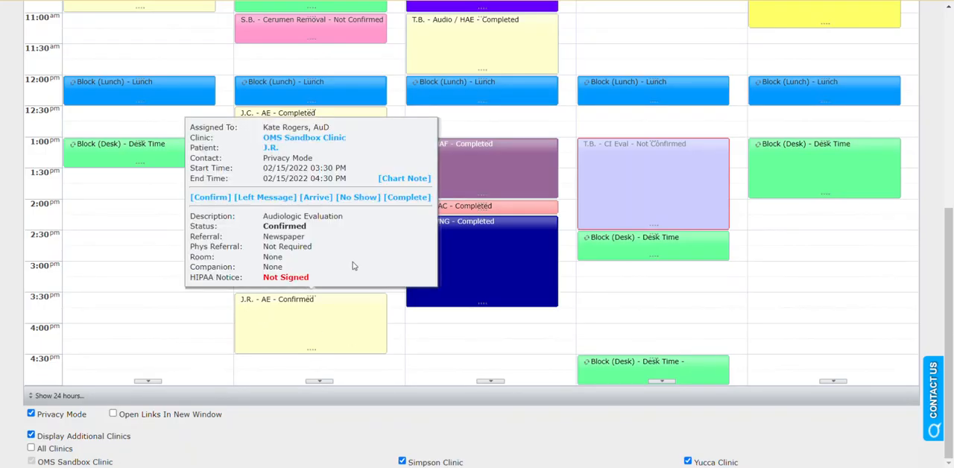
pyautogui.moveTo(459, 249)
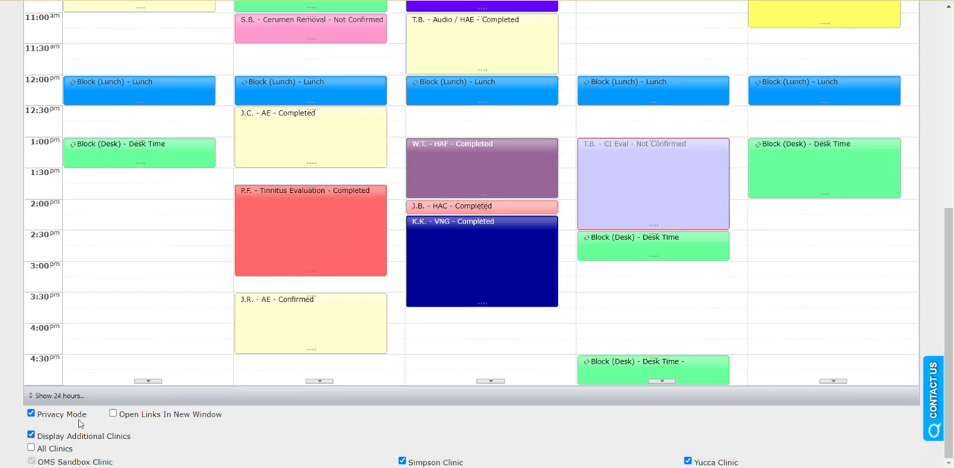
pyautogui.click(31, 414)
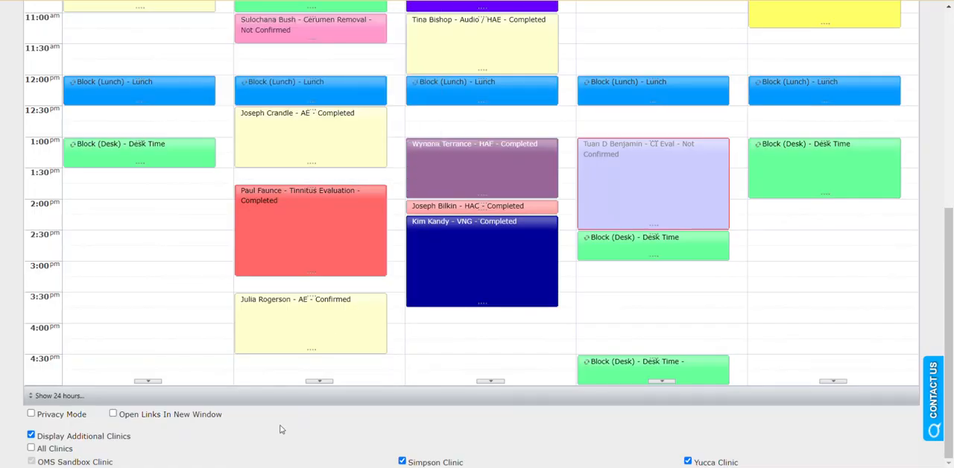
# Examine the Open Links In New Window option and the links in the details of Tuesday's 1:45 PM Tinnitus Evaluation.
pyautogui.moveTo(120, 414); pyautogui.dragTo(228, 422)
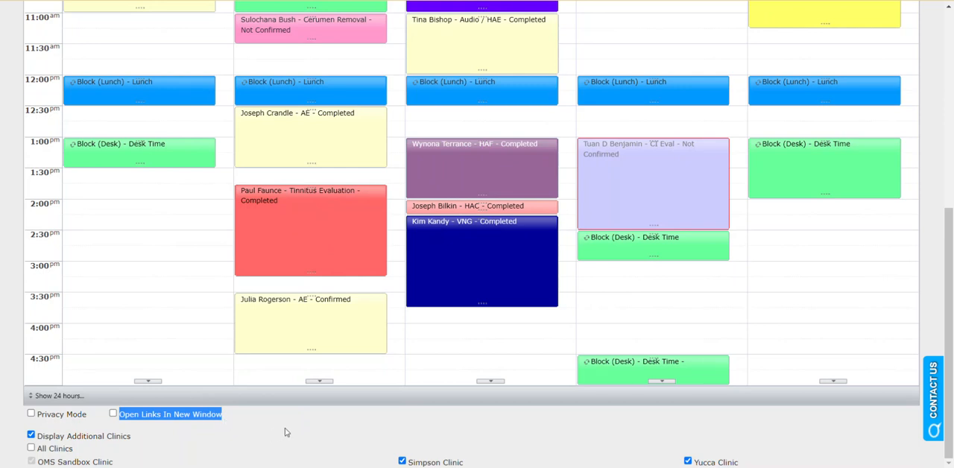
pyautogui.moveTo(372, 238)
pyautogui.moveTo(308, 219)
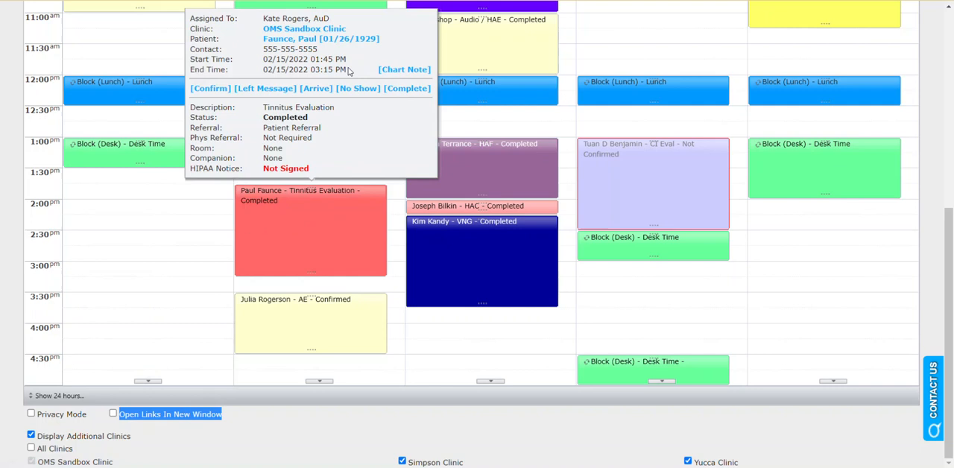
pyautogui.click(344, 435)
pyautogui.scroll(5, 343, 435)
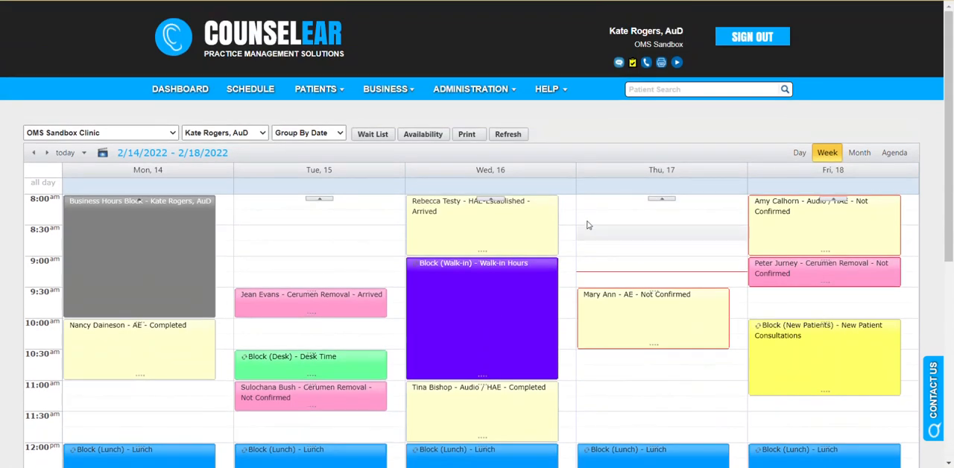